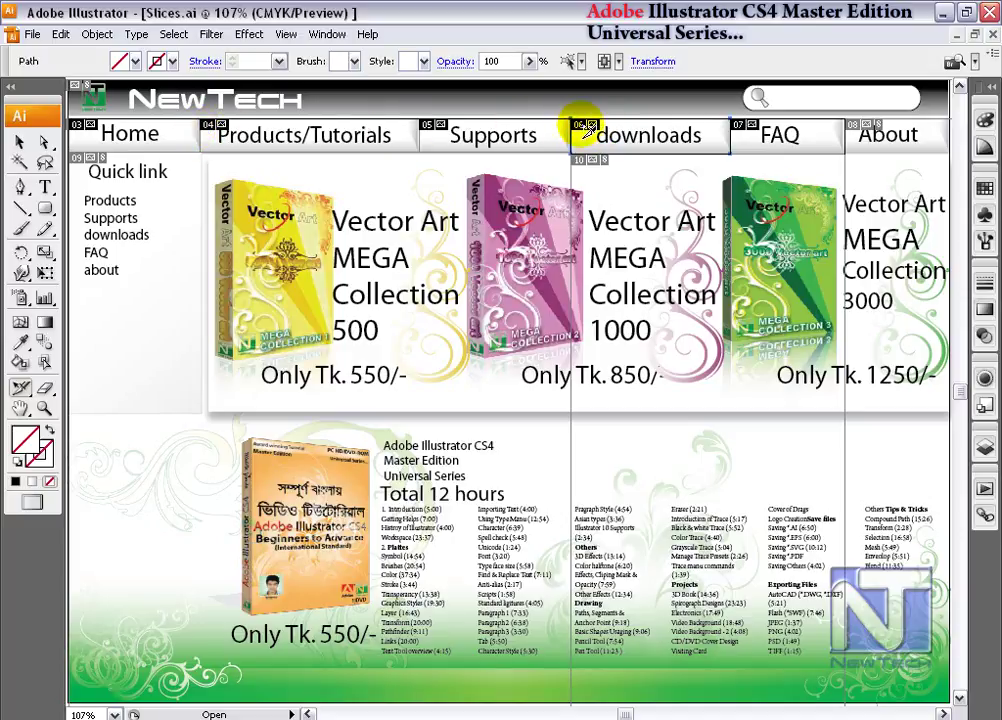
Release the selected slice with Object > Slice > Release
left_click(97, 34)
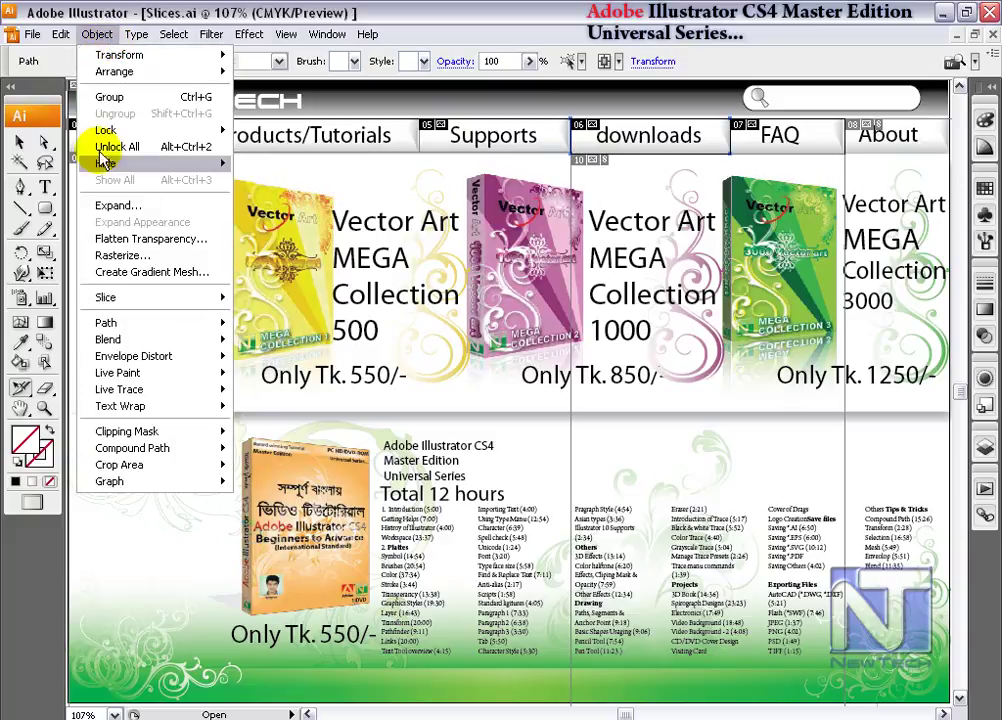
left_click(165, 297)
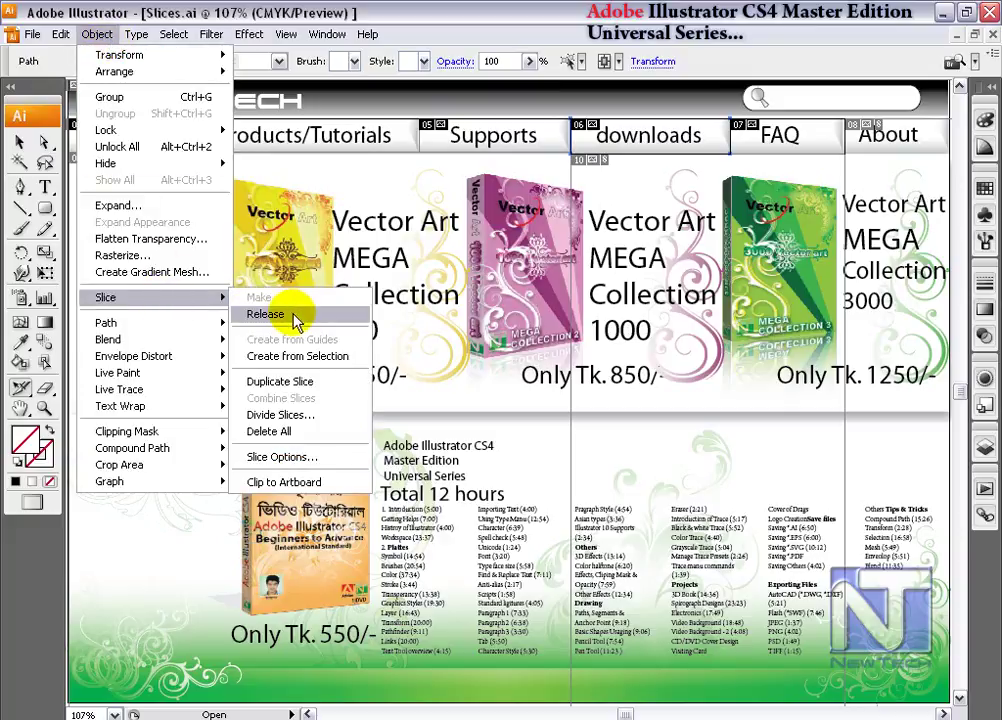
left_click(283, 316)
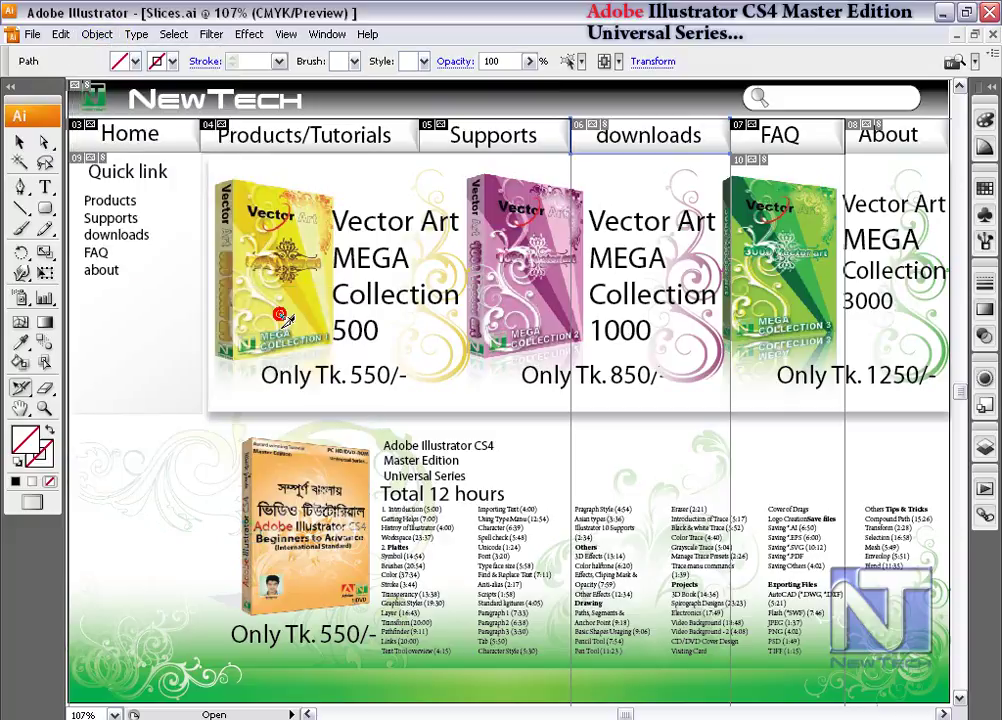
Select the downloads slice, then bring up the Object > Slice submenu for the Home slice
left_click(575, 140)
left_click(97, 34)
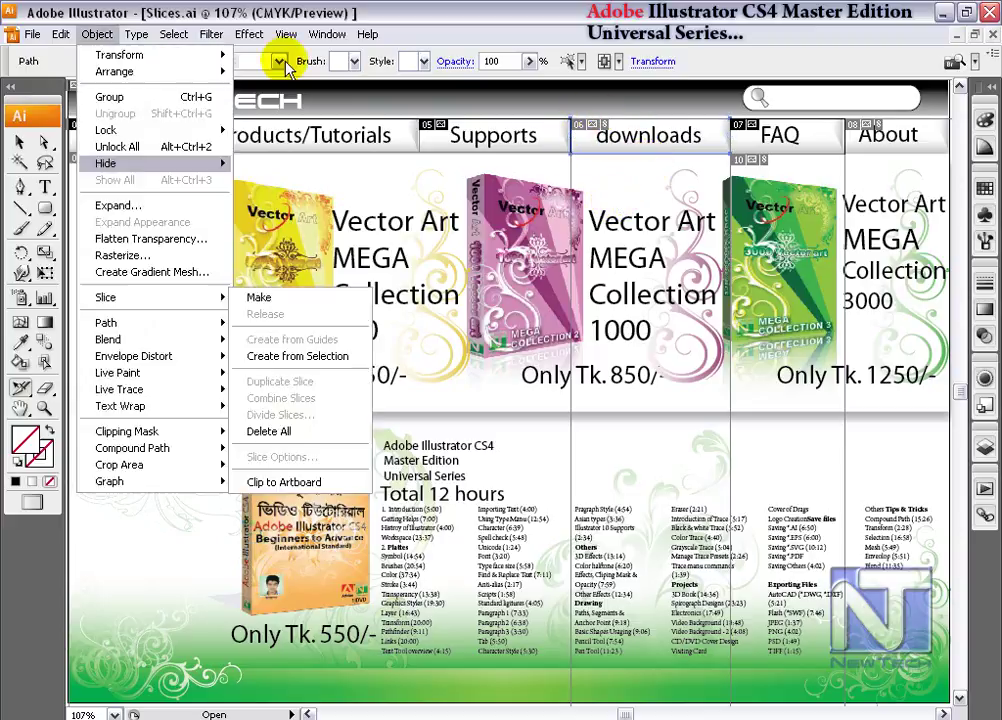
left_click(470, 10)
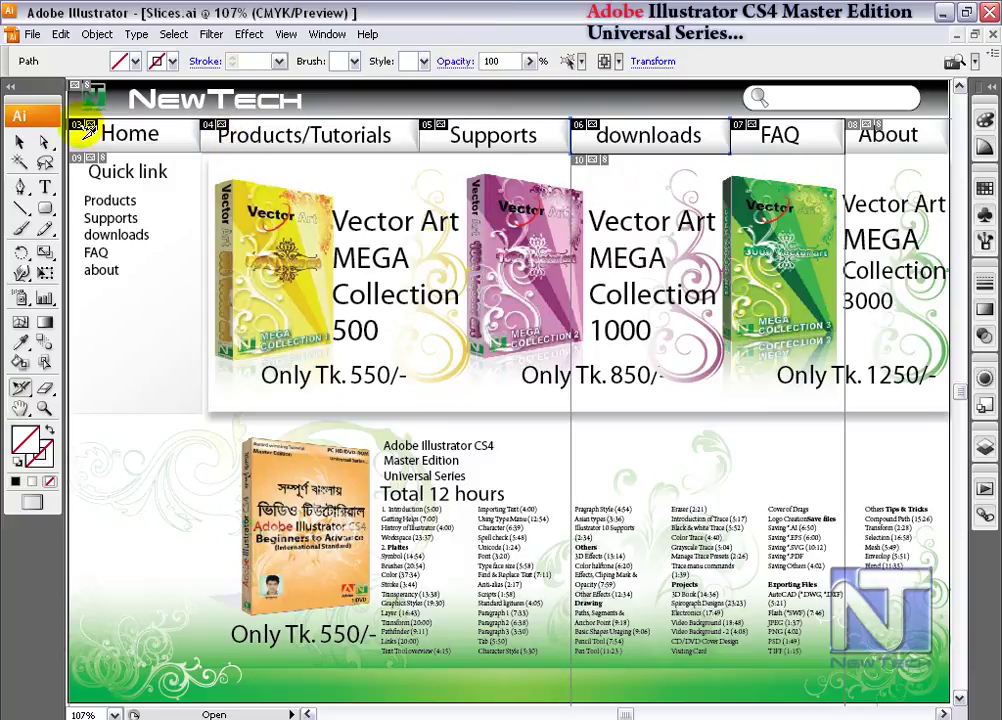
left_click(97, 34)
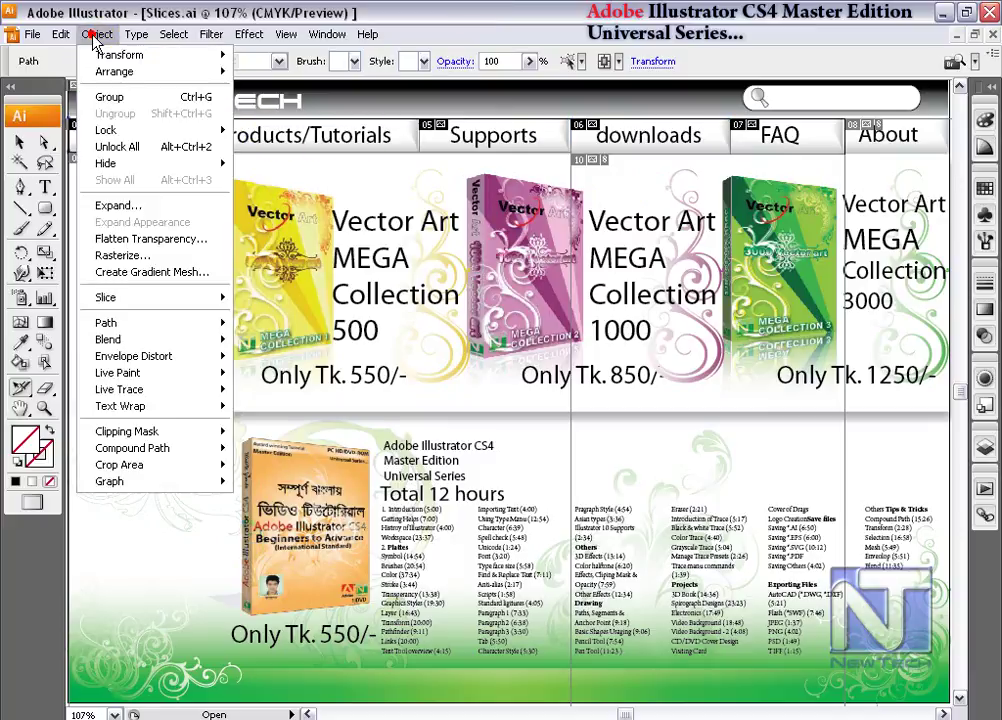
left_click(165, 296)
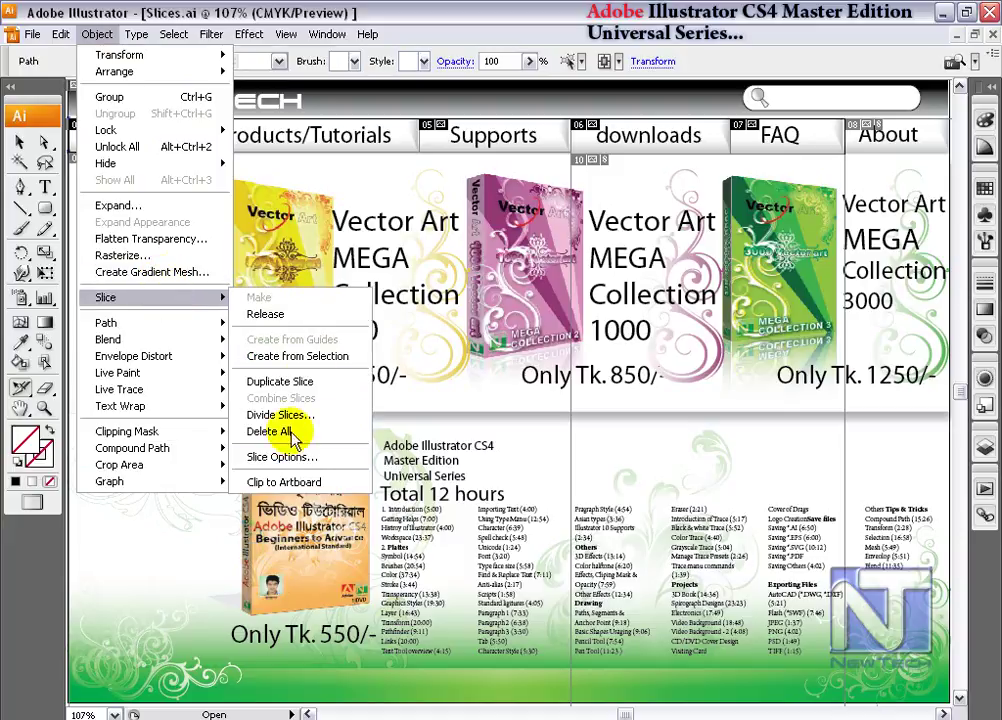
Open Slice Options for the Home slice and set its slice type to No Image
left_click(309, 460)
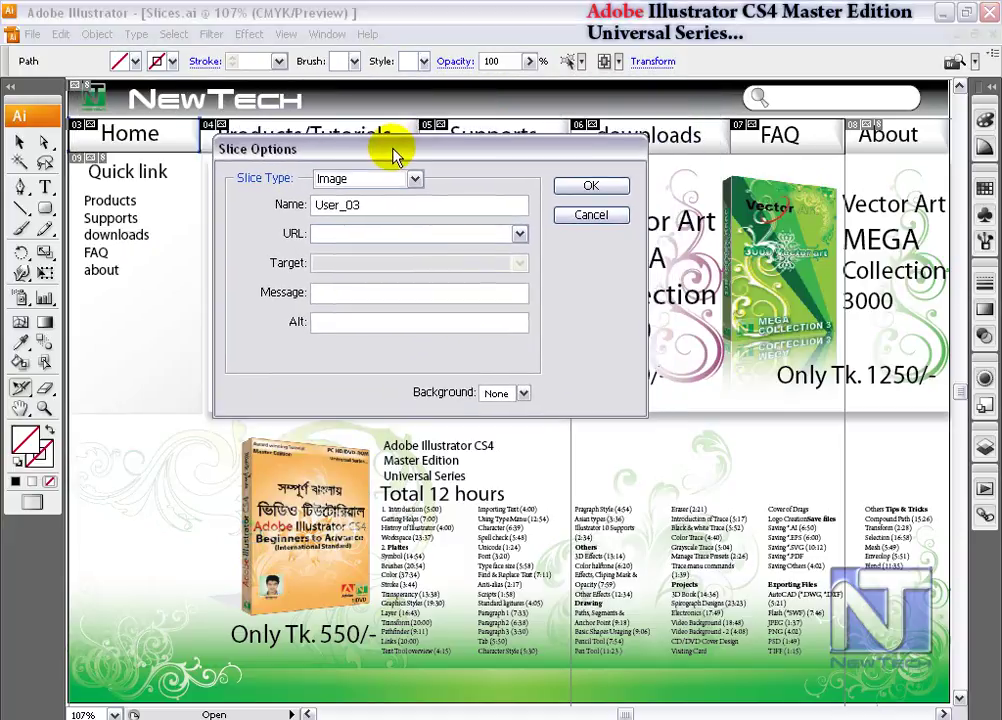
left_click_drag(465, 97, 405, 177)
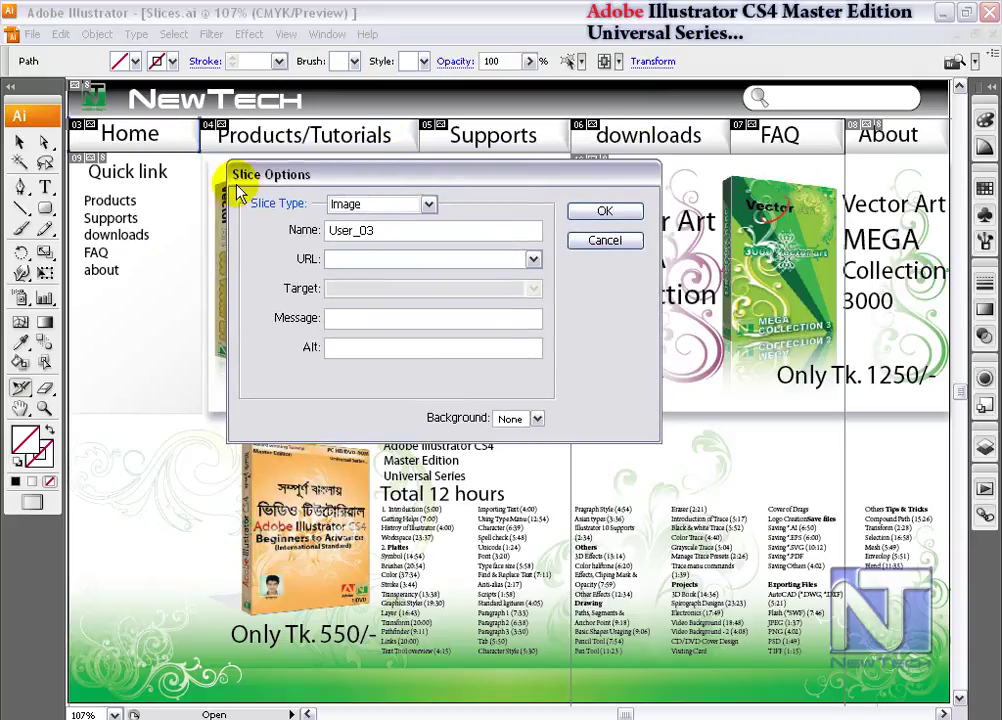
left_click(384, 206)
left_click(382, 221)
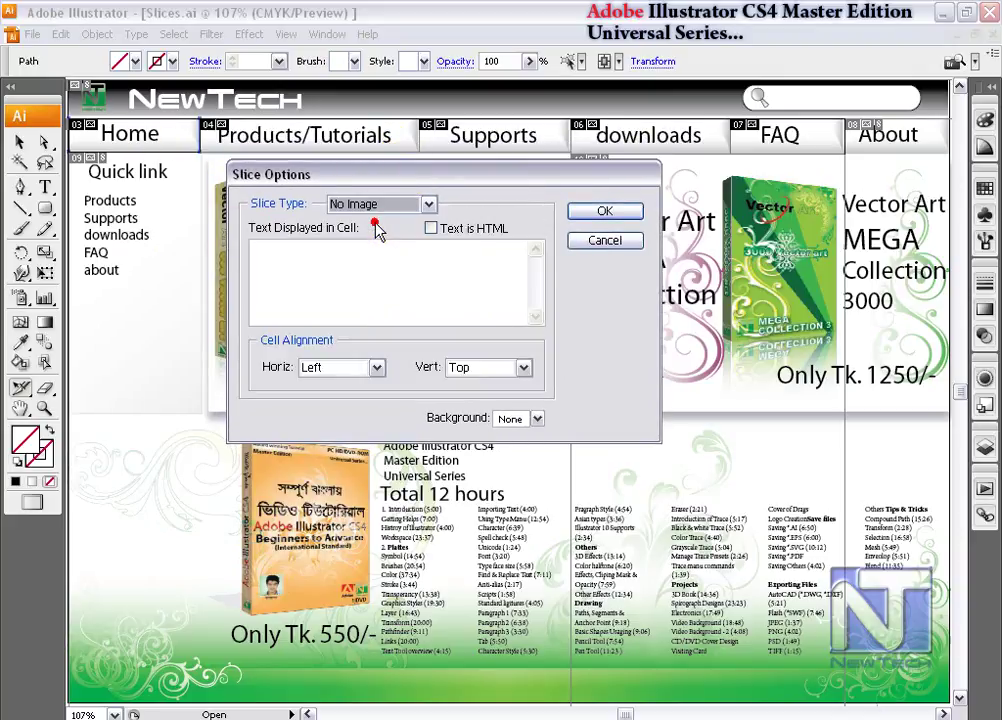
left_click(338, 265)
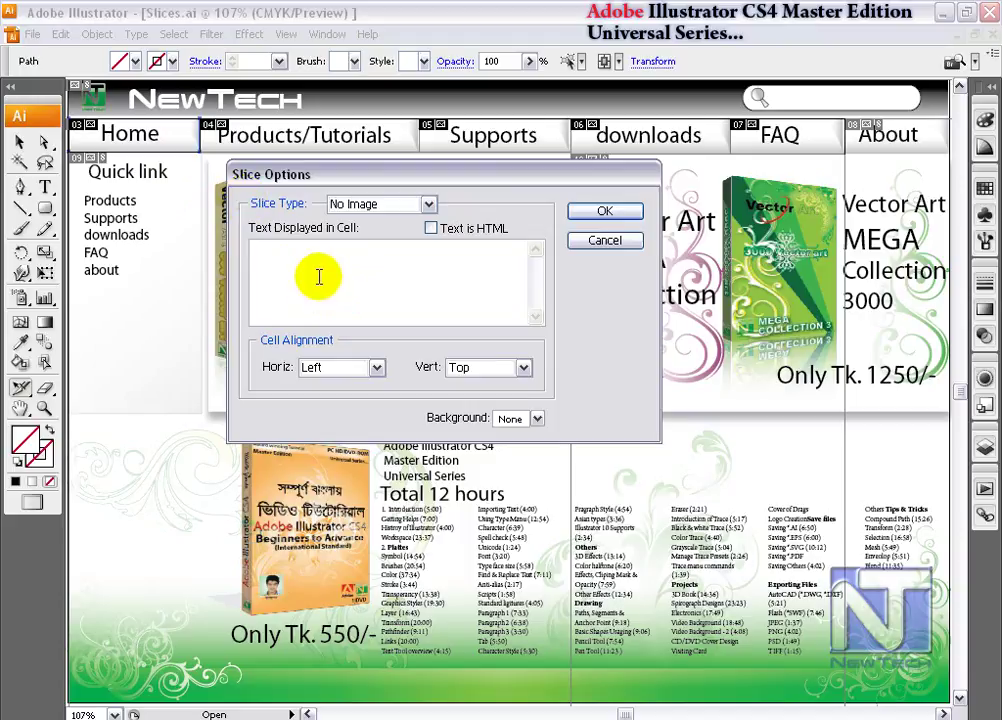
Enter 'Home' as the cell text, aligned Left horizontally and Middle vertically
type("Home")
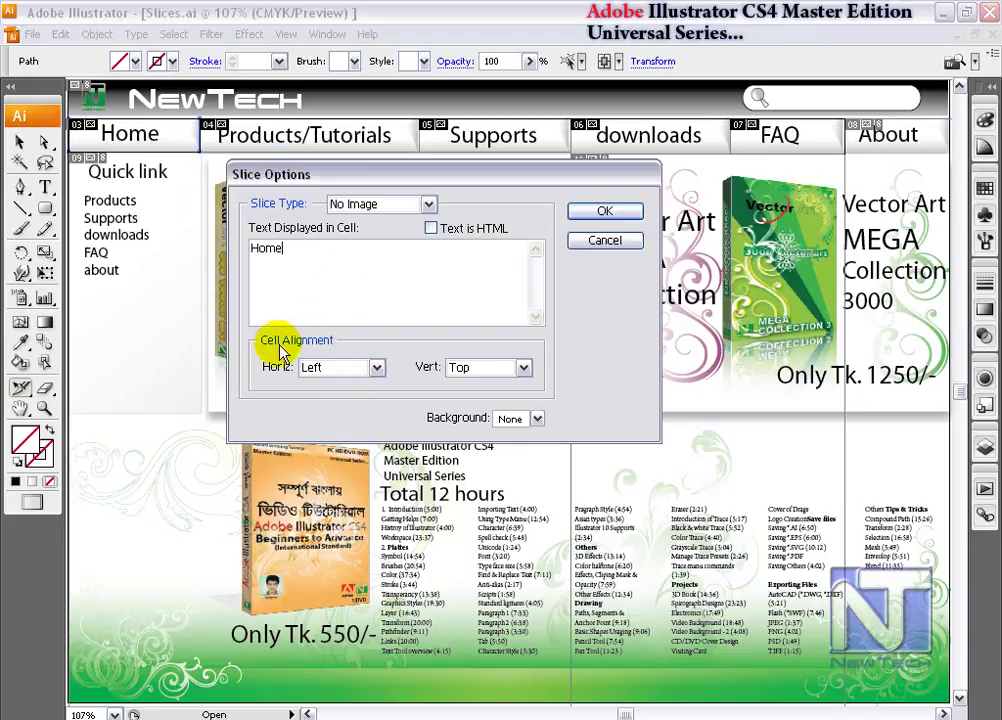
left_click(376, 369)
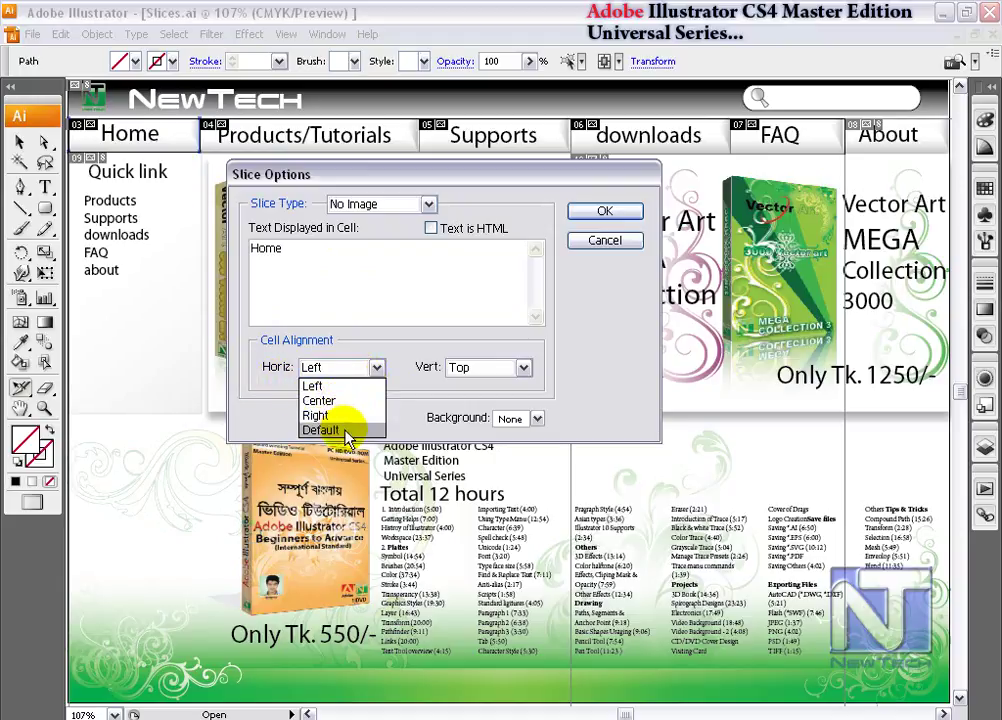
left_click(407, 345)
left_click(505, 368)
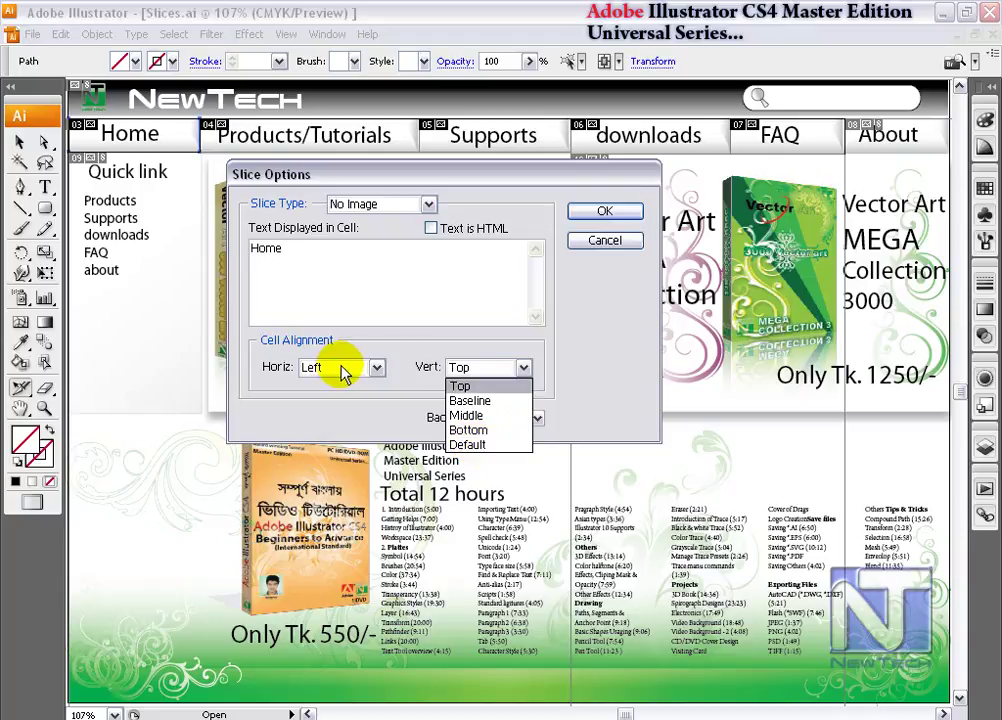
left_click(345, 369)
left_click(351, 368)
left_click(503, 375)
left_click(468, 415)
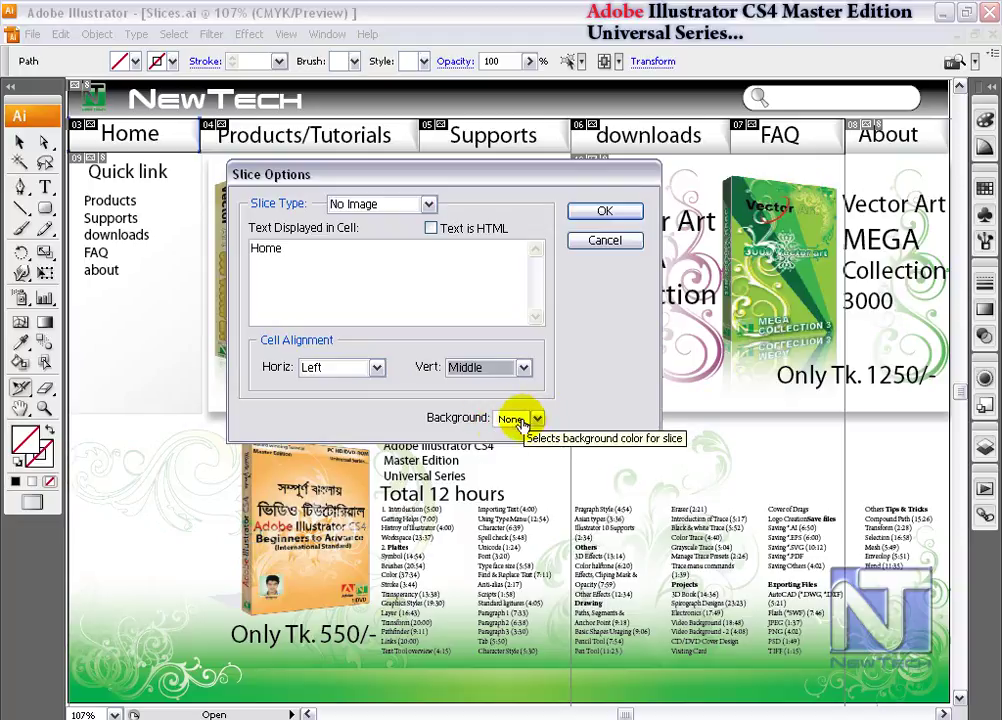
Try a custom teal-green background colour for the Home slice
left_click(510, 419)
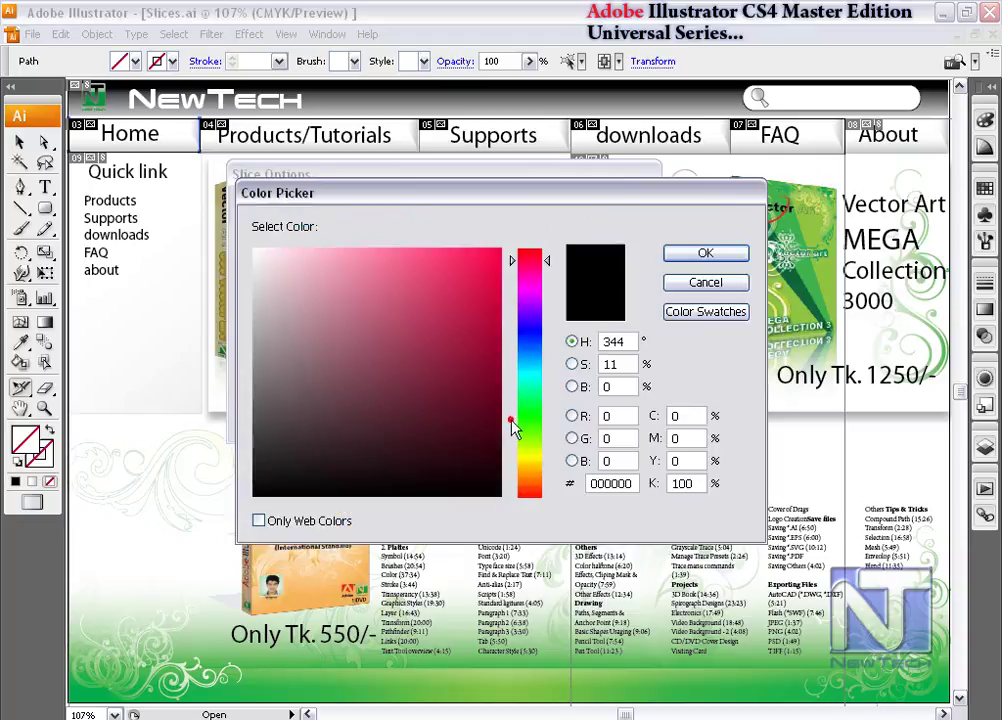
left_click_drag(430, 203, 468, 197)
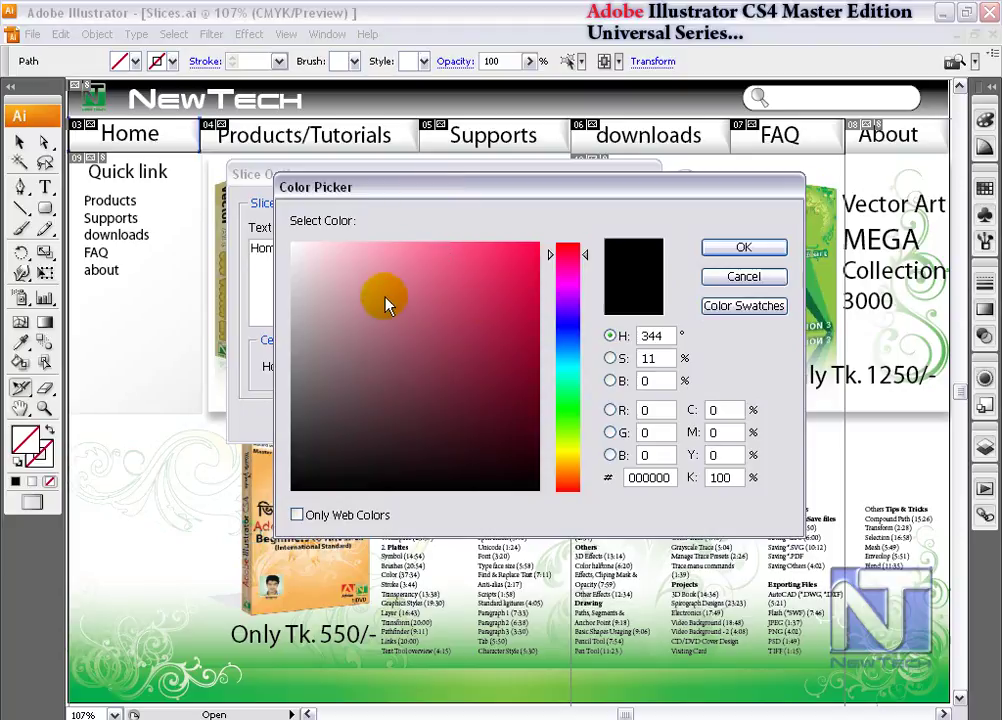
left_click_drag(562, 397, 567, 381)
left_click_drag(517, 347, 463, 353)
left_click(748, 250)
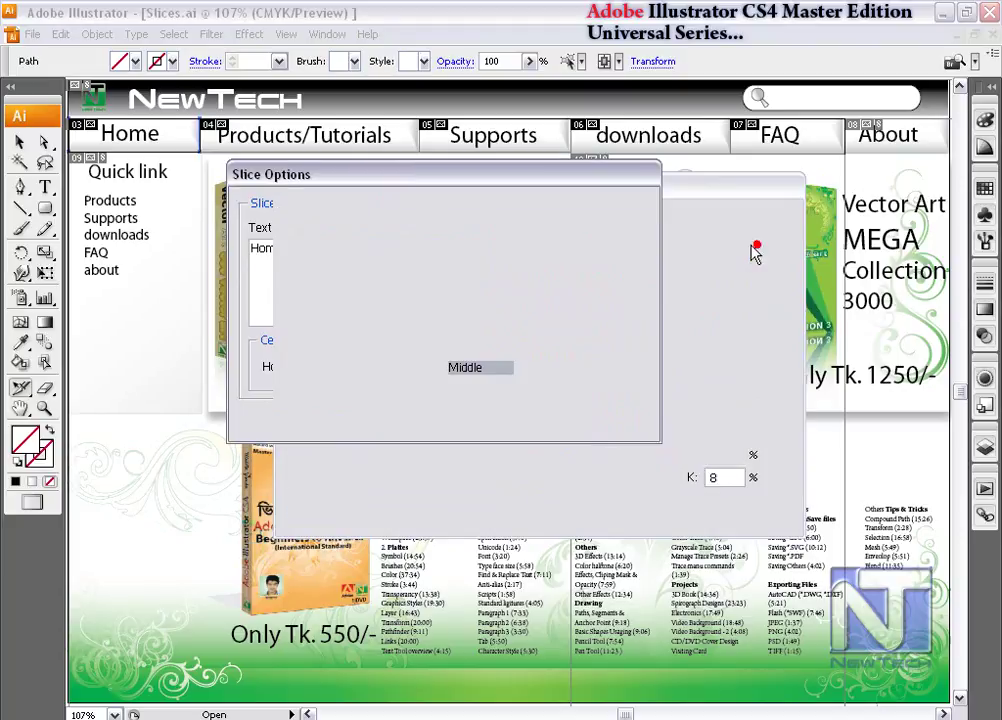
Set the Home slice background to None, after briefly trying Matte
left_click(535, 419)
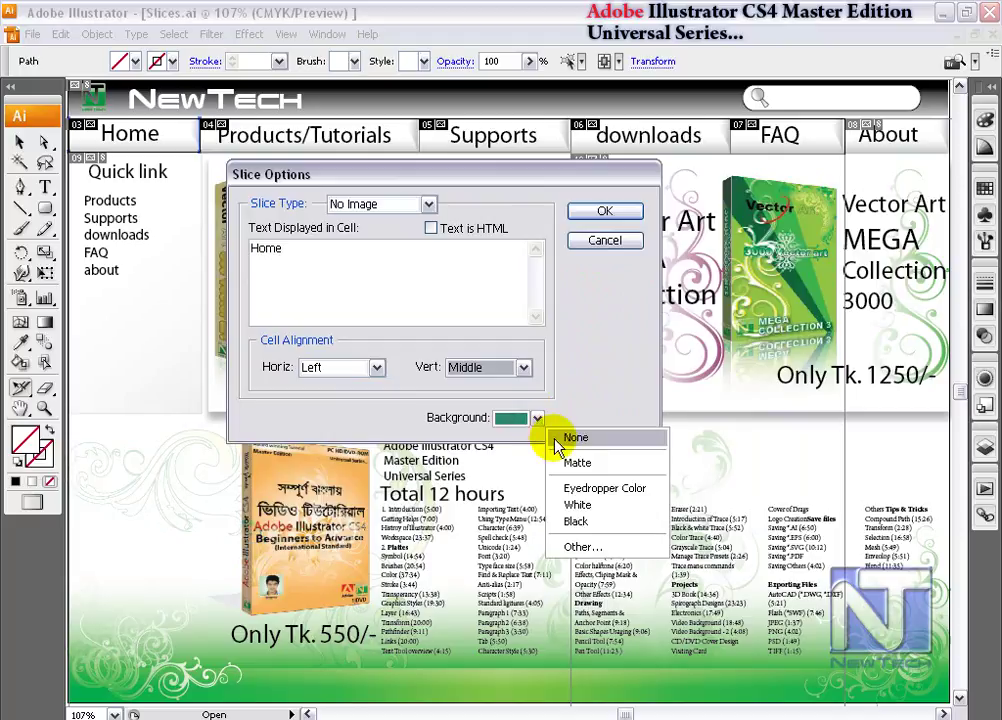
left_click(586, 466)
left_click(537, 419)
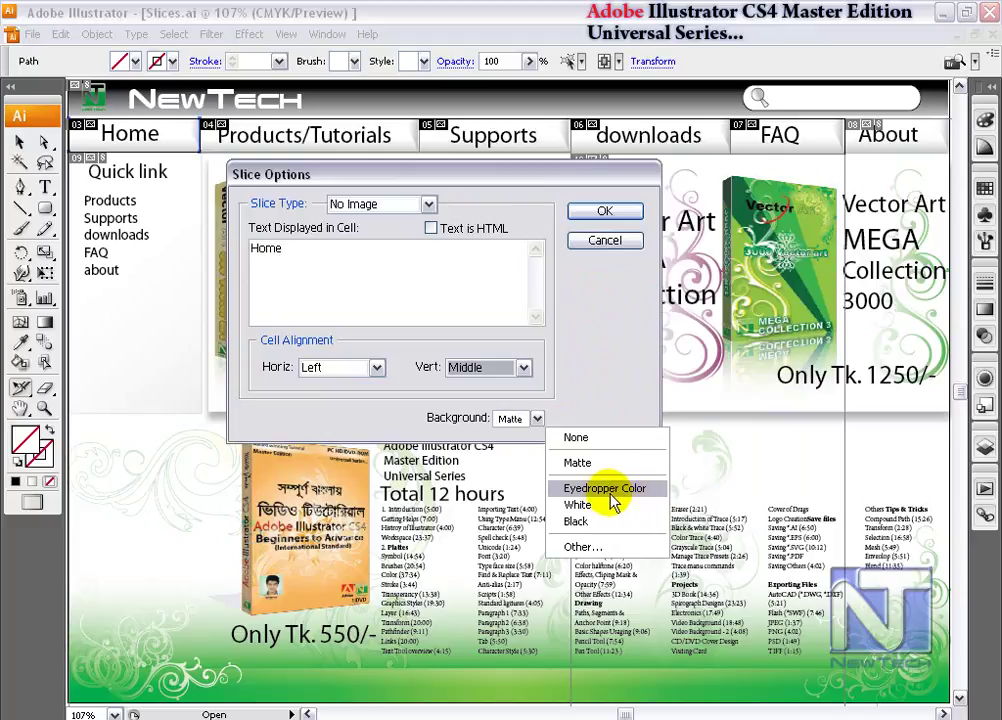
left_click(581, 547)
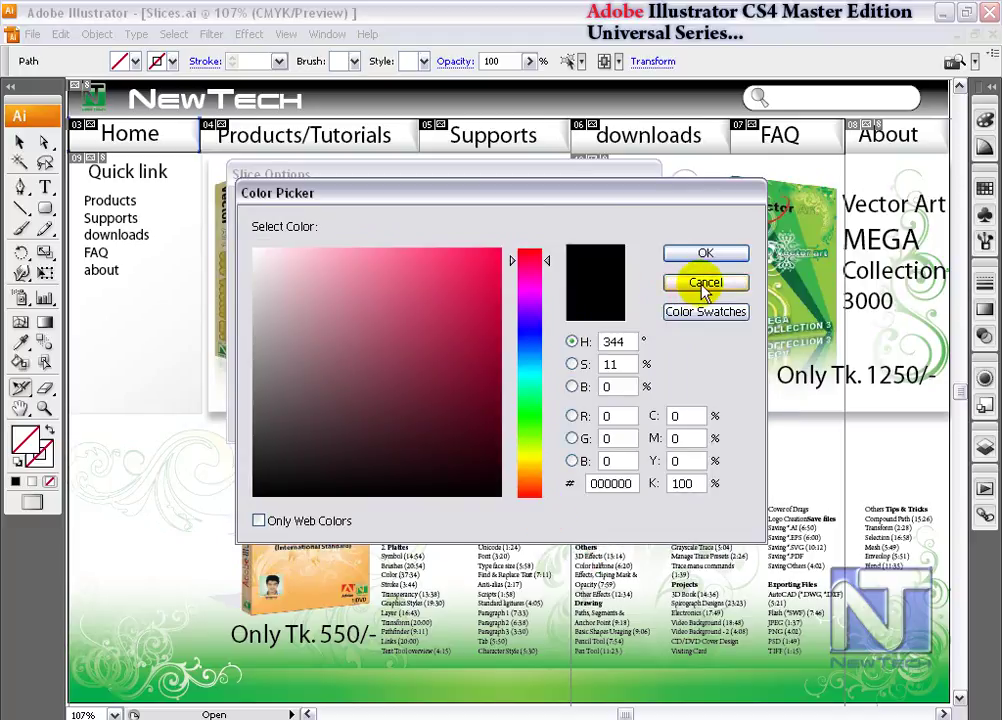
left_click(695, 285)
left_click(515, 425)
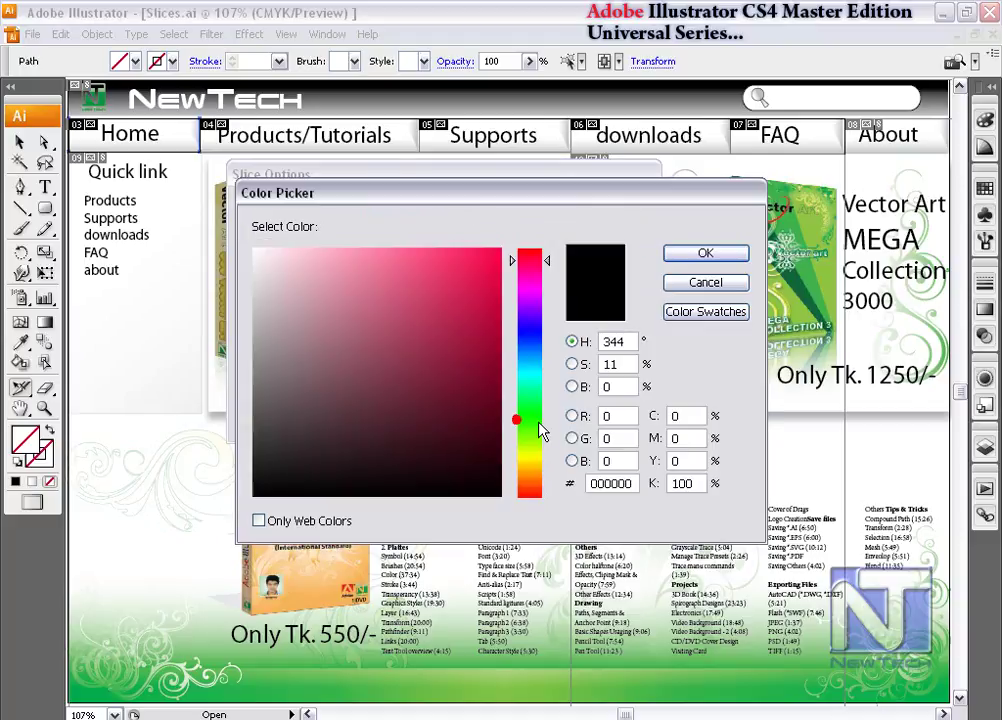
left_click(707, 283)
left_click(537, 420)
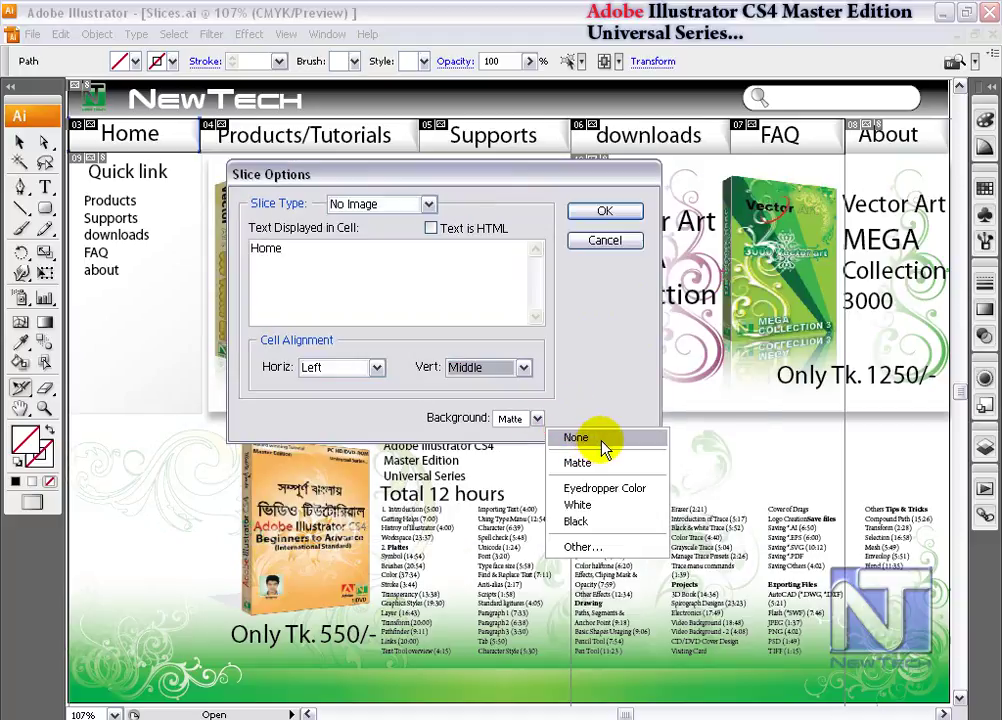
left_click(576, 438)
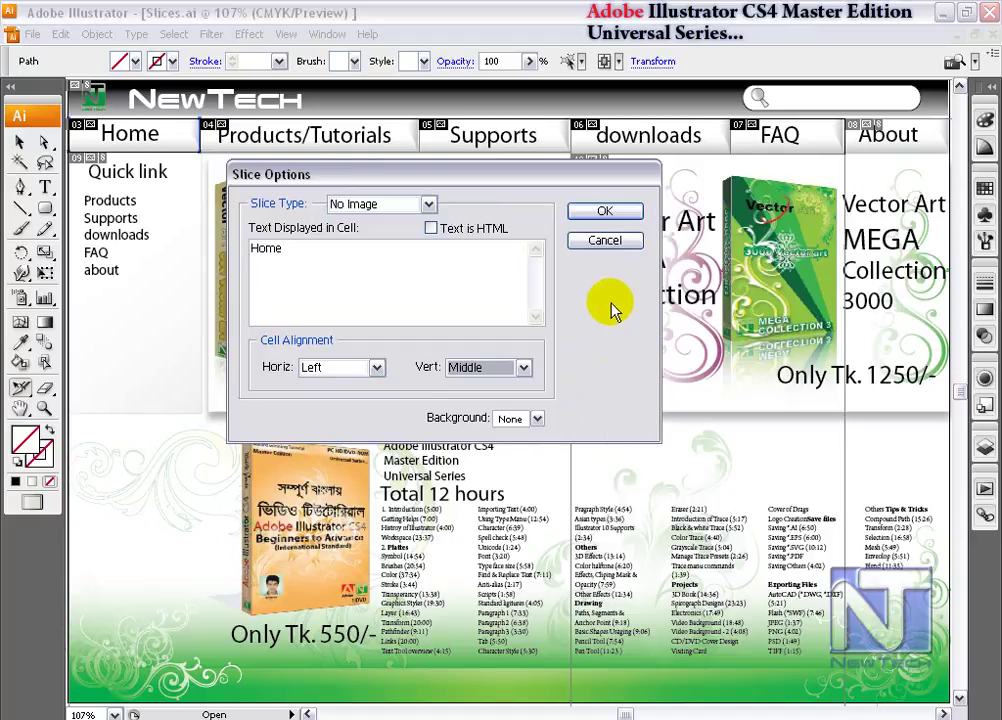
Mark the cell text as HTML, then make the Home slice an Image slice named User_03
left_click(295, 250)
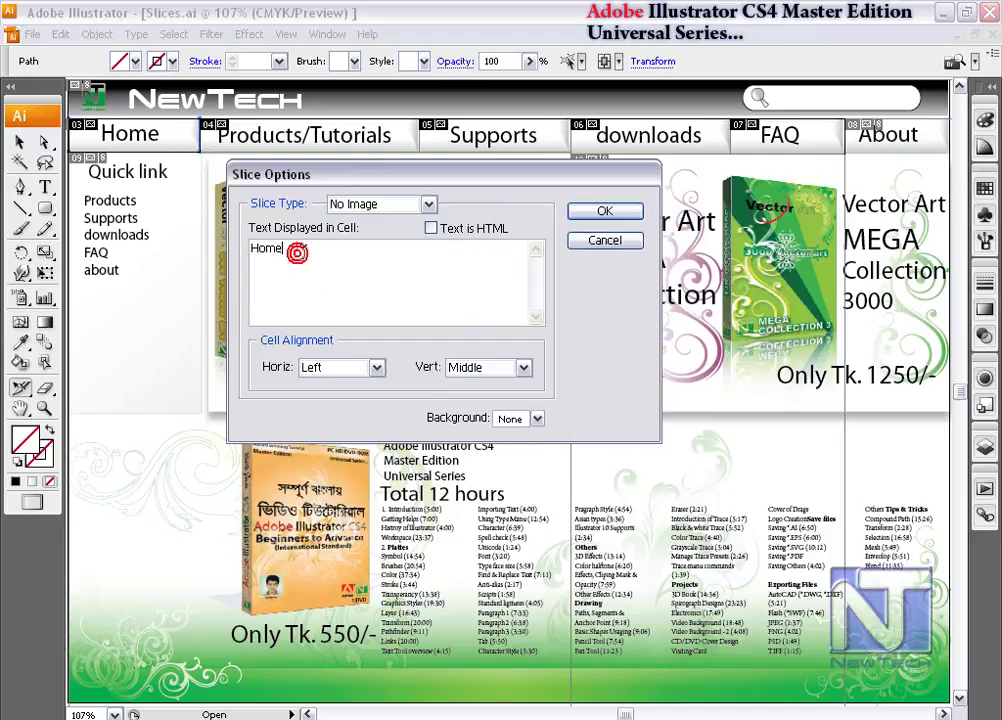
left_click(430, 229)
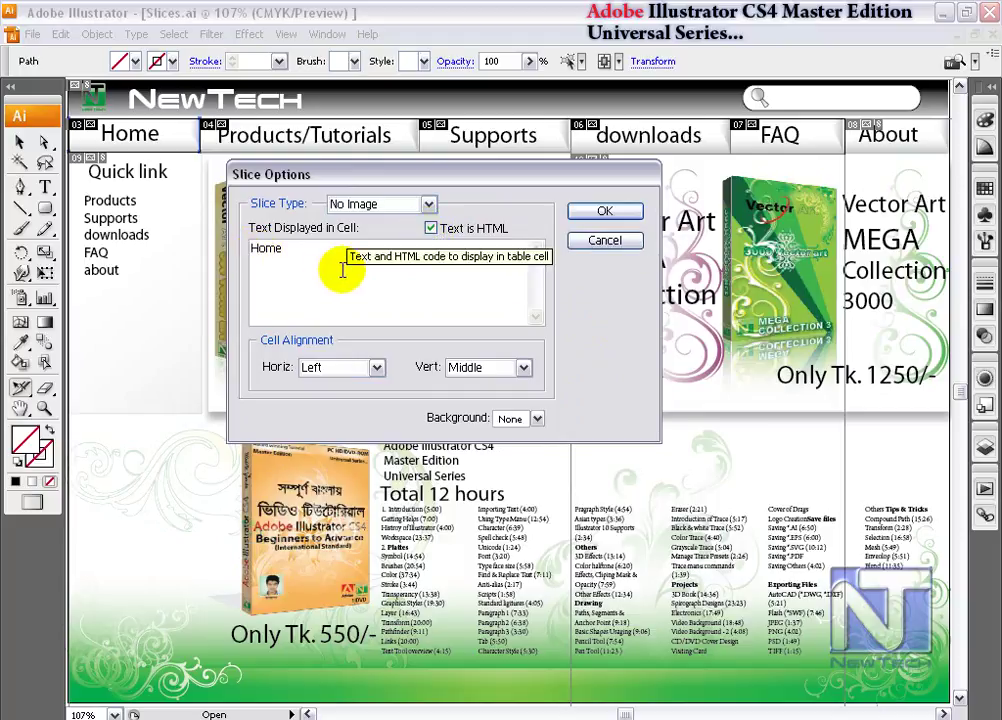
left_click(402, 207)
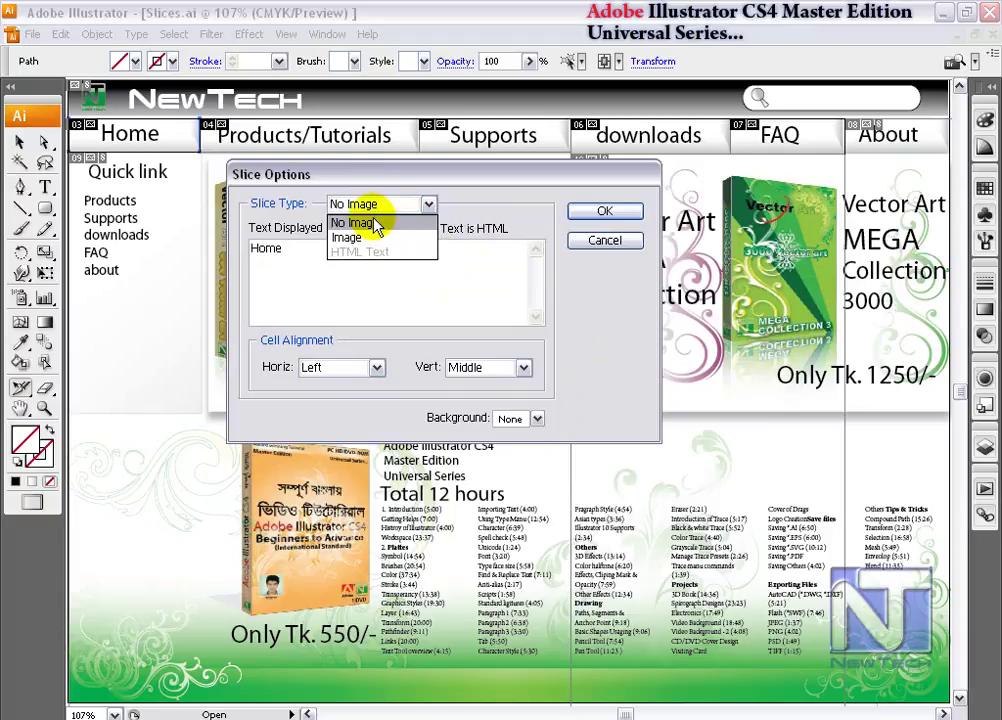
left_click(358, 236)
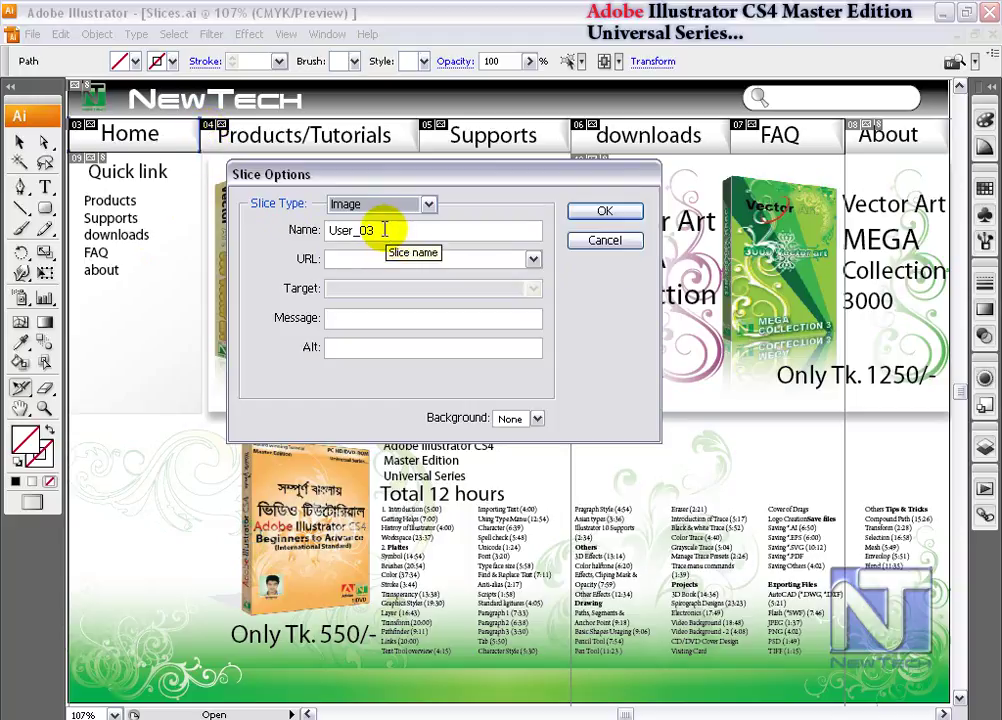
left_click_drag(380, 230, 331, 230)
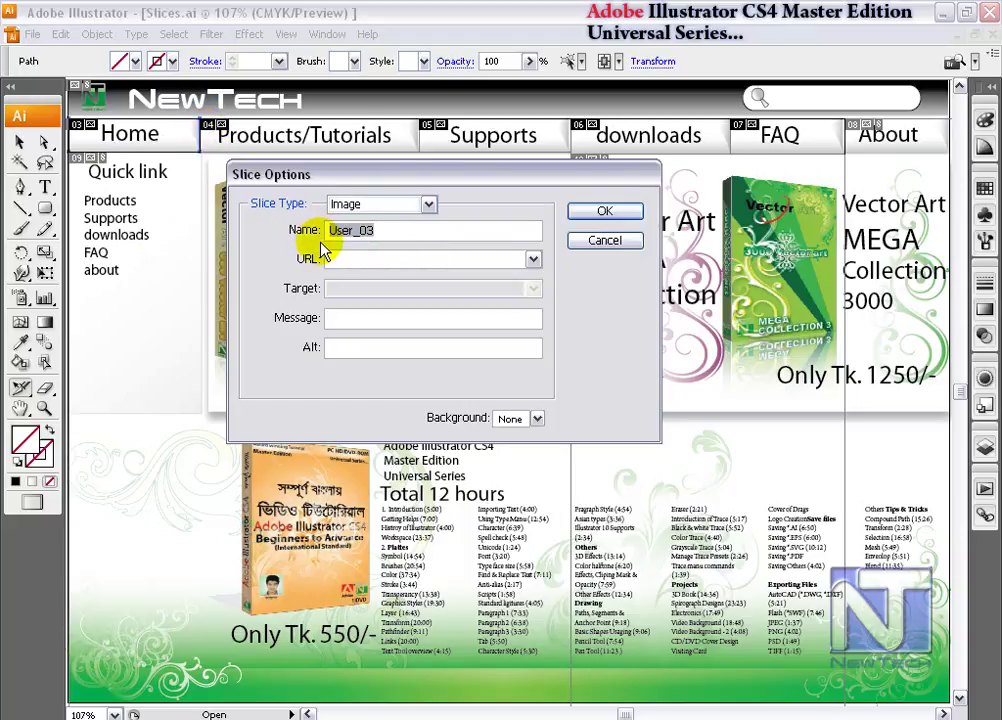
left_click(378, 259)
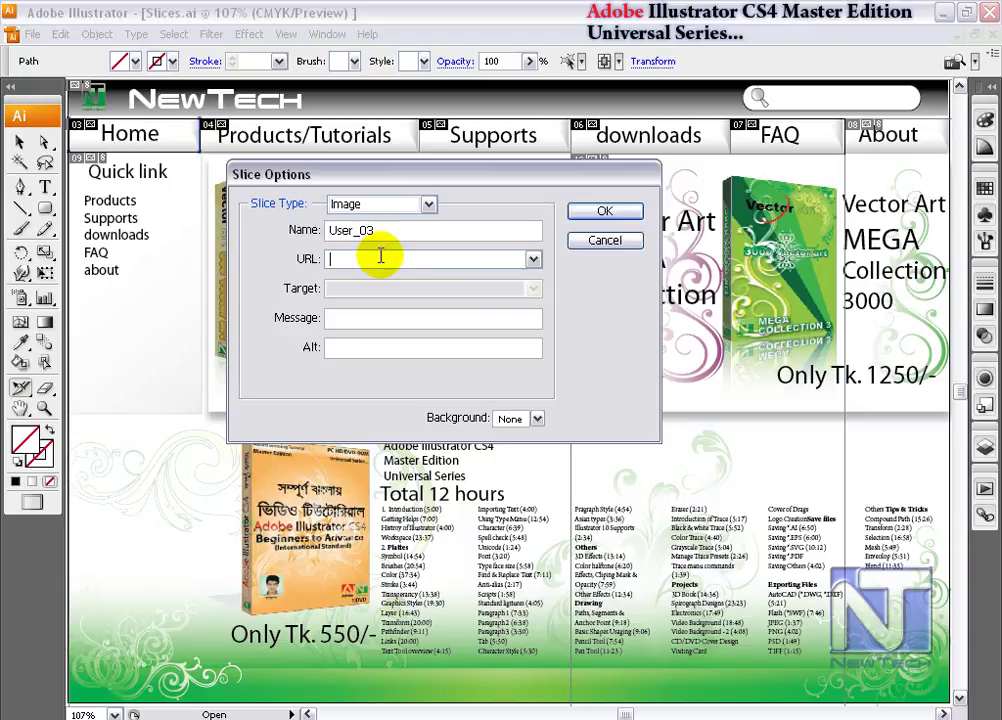
type("http:")
type("www")
type("com")
left_click(410, 286)
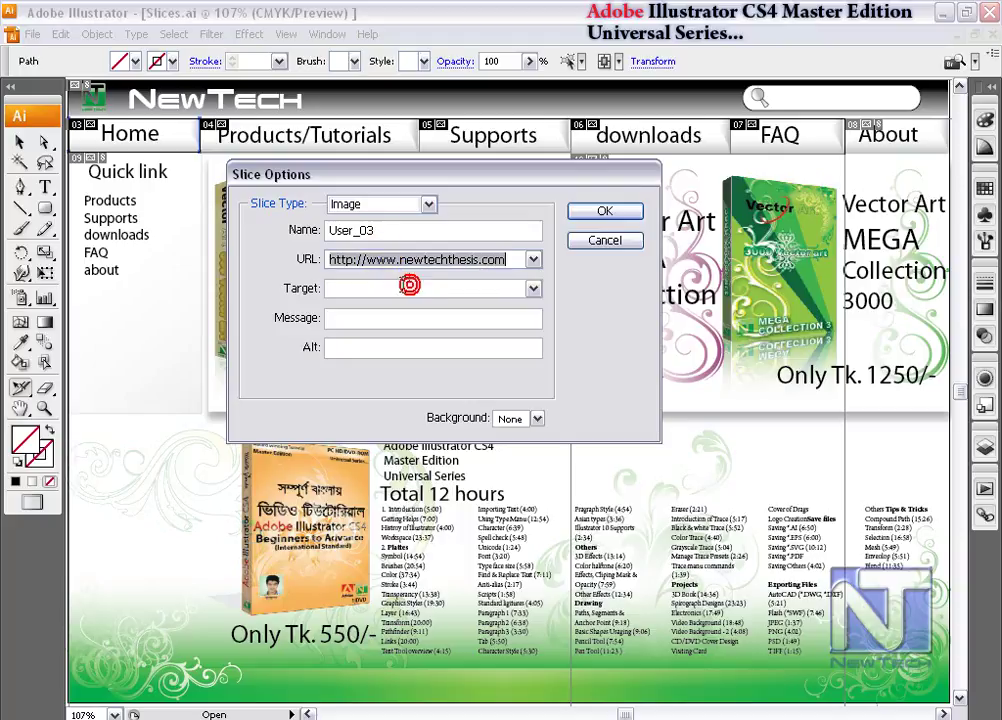
left_click(467, 293)
left_click(340, 290)
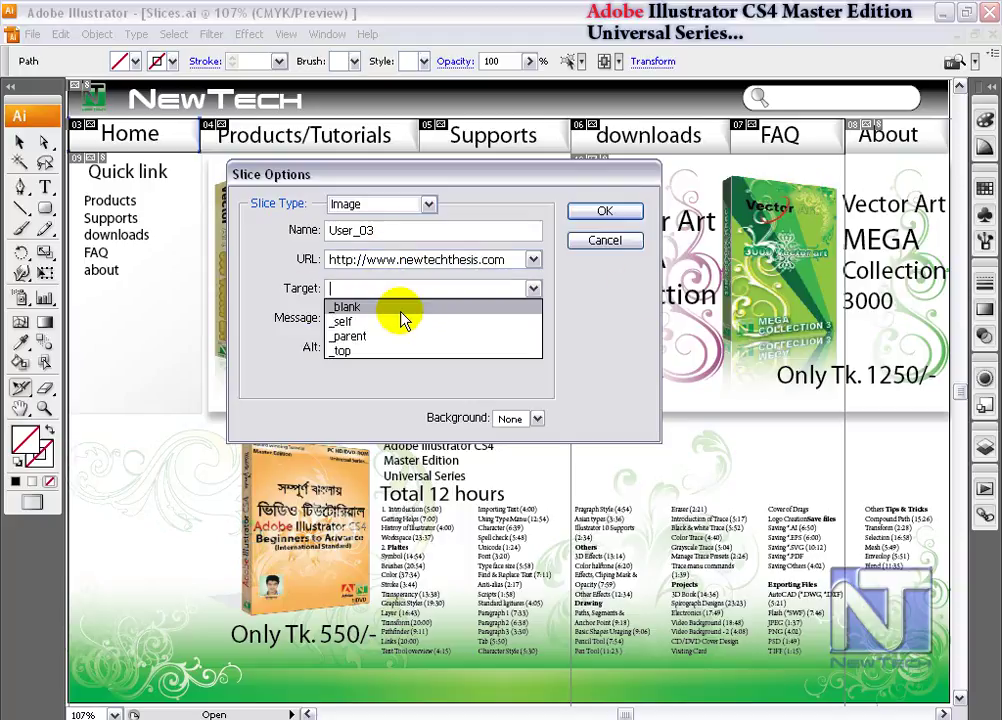
left_click(403, 308)
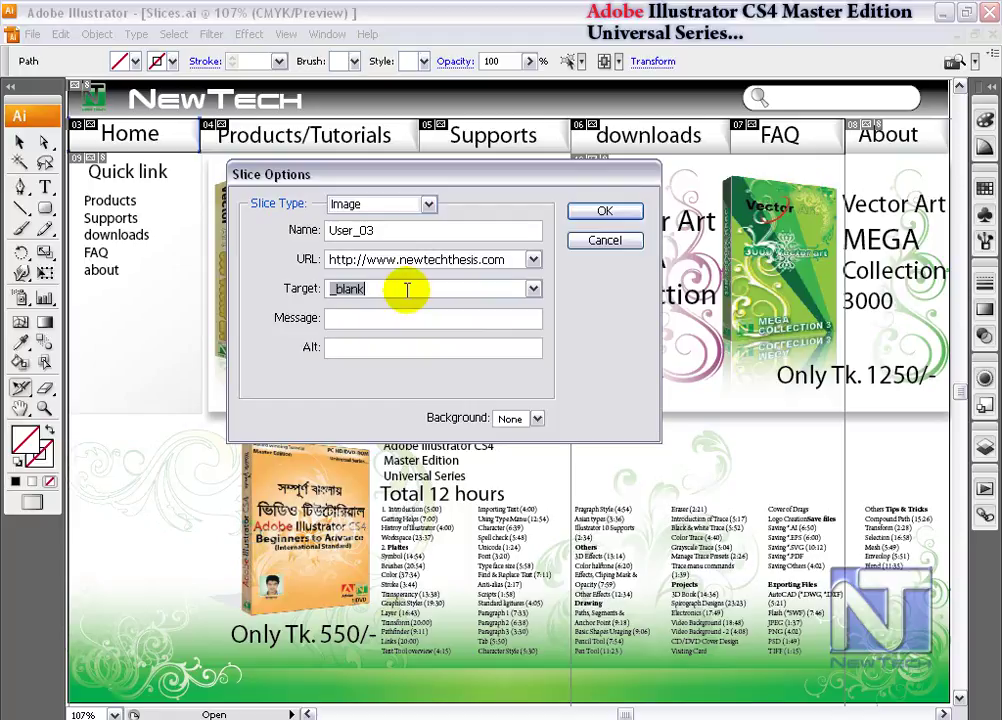
Set message NewTech and alt text Home, and confirm the slice options
left_click(335, 320)
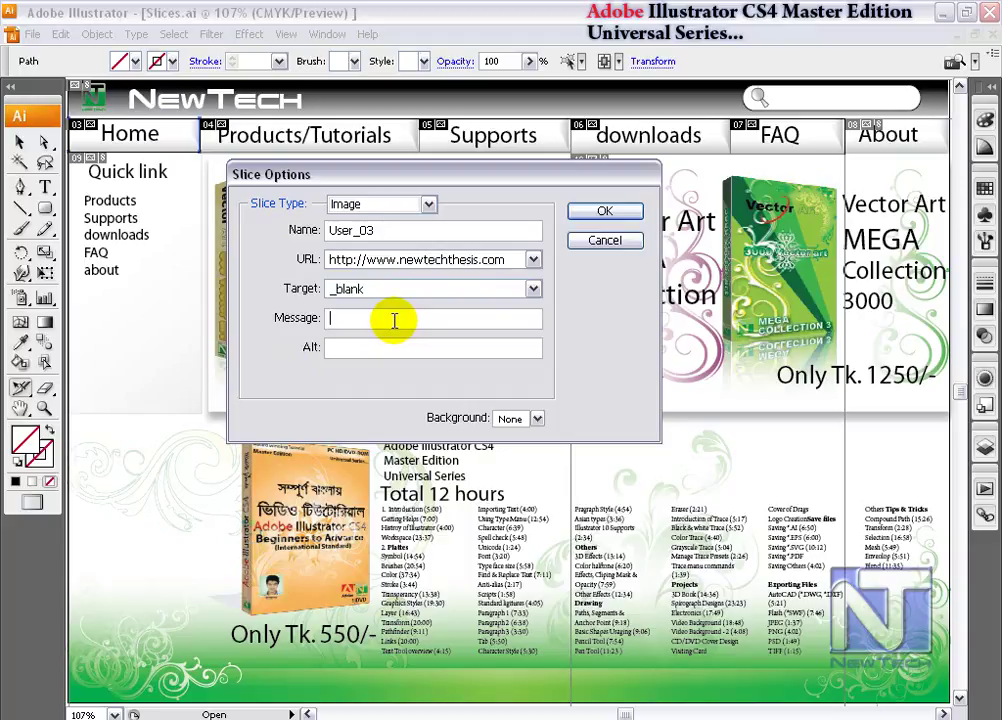
type("NewTech")
left_click(399, 343)
type("Hom")
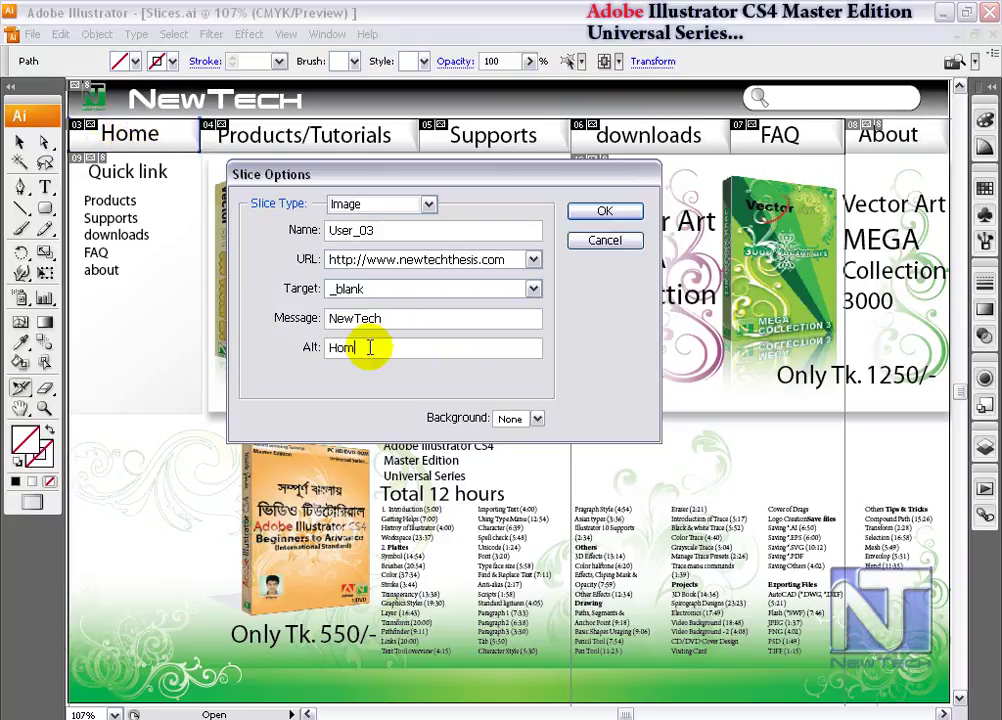
type("e")
left_click(605, 211)
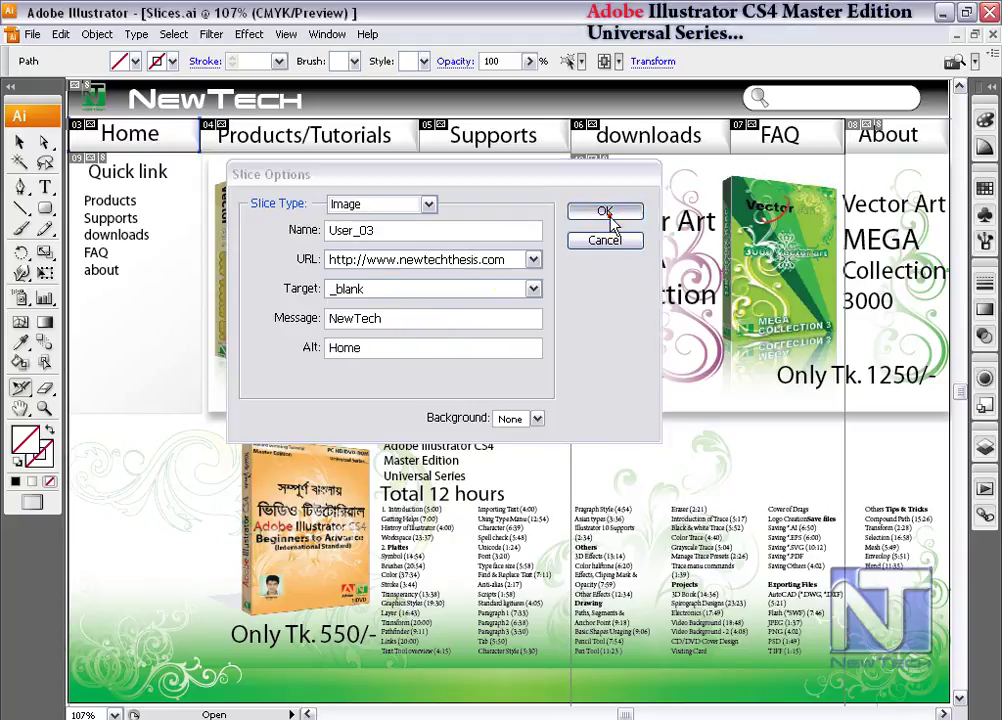
left_click(32, 34)
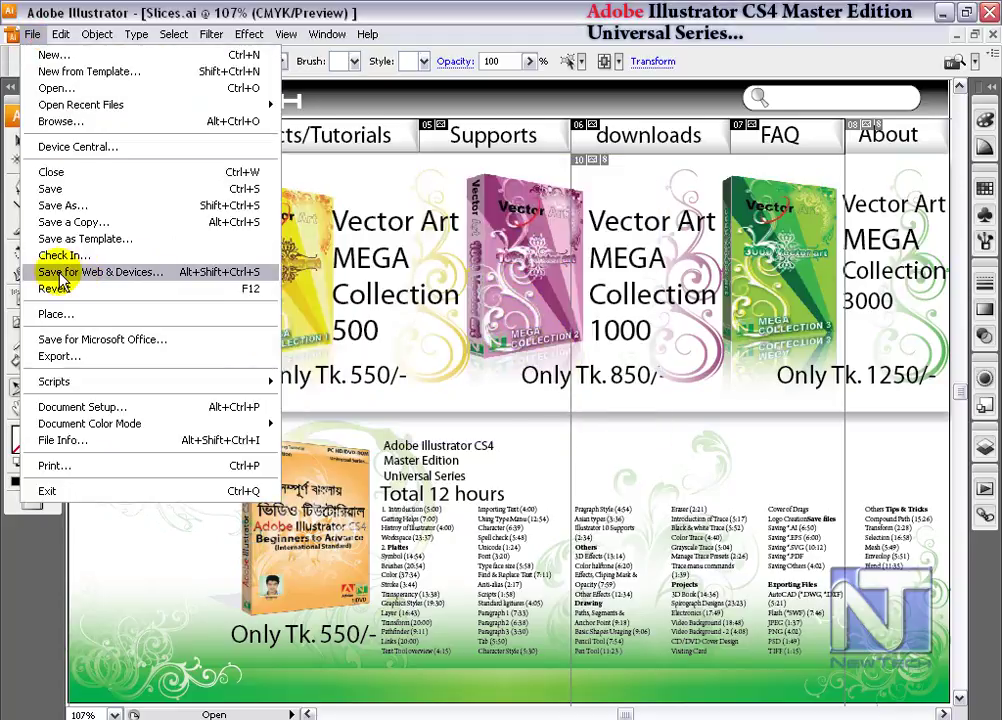
Save for Web as Slices.html with HTML and images, replacing the existing files
left_click(125, 275)
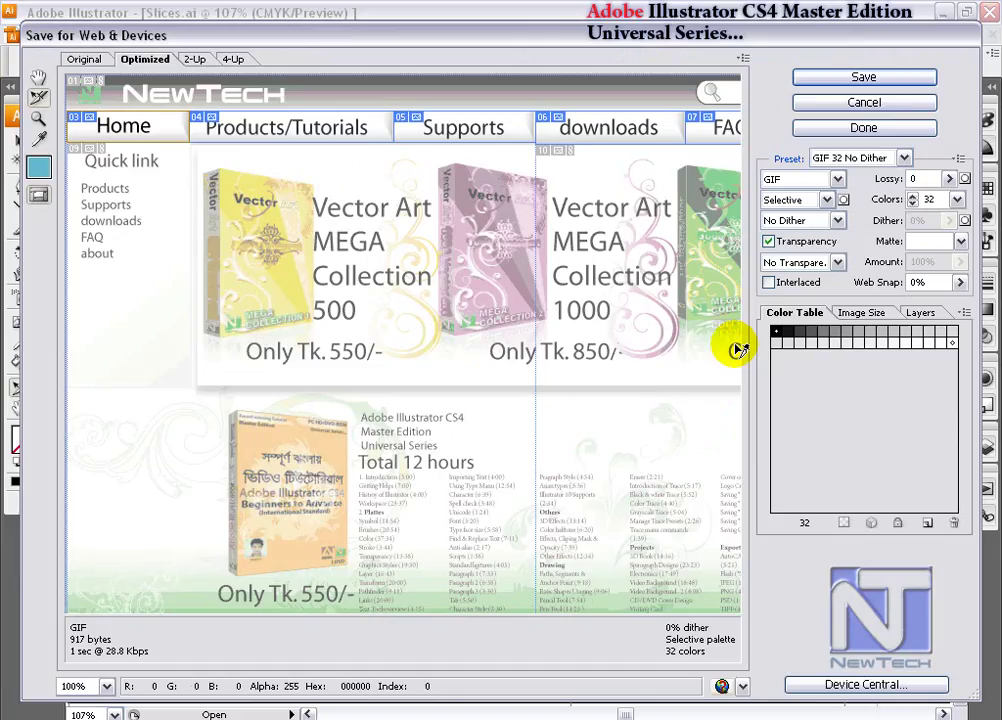
left_click(862, 77)
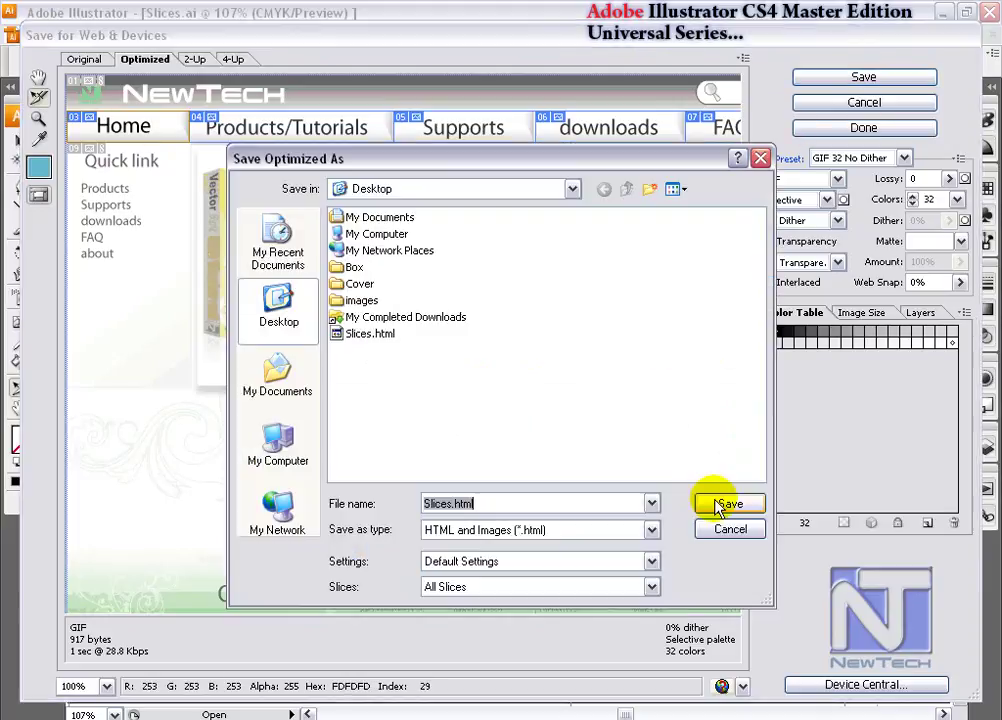
left_click(731, 505)
left_click(745, 410)
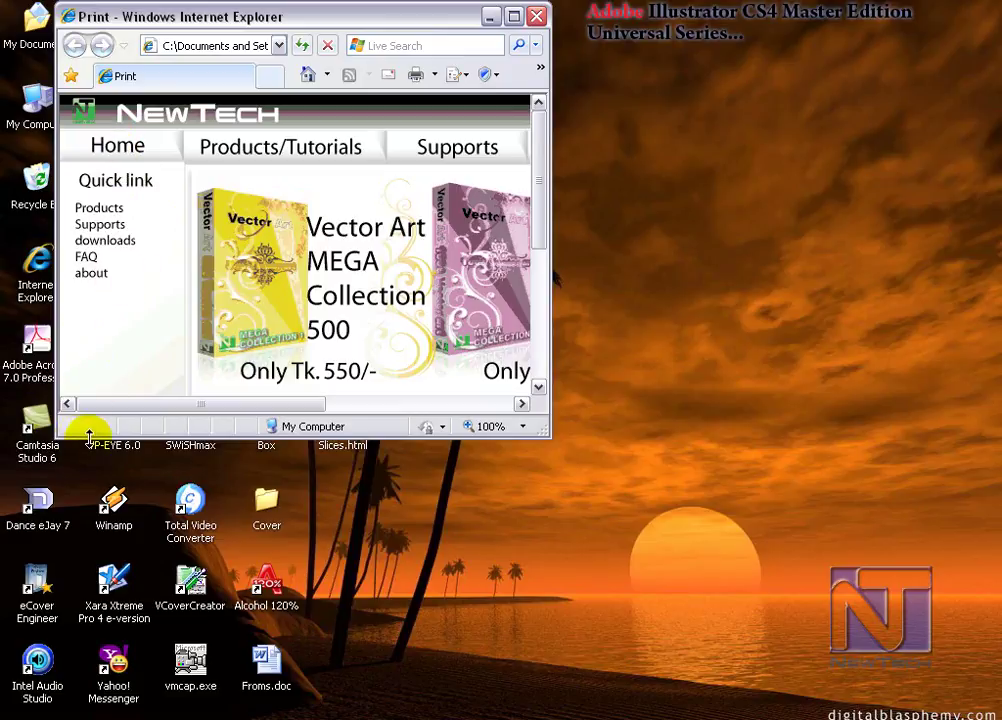
Maximize the browser, test the page's Home link, then minimize Internet Explorer
double_click(418, 22)
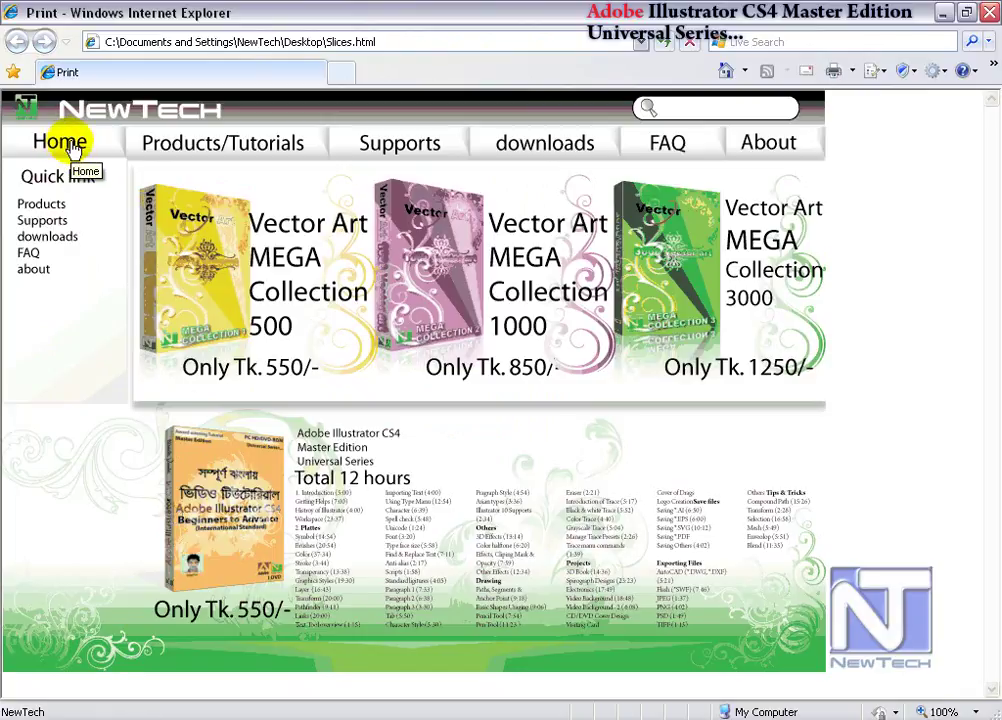
left_click(73, 150)
left_click(566, 43)
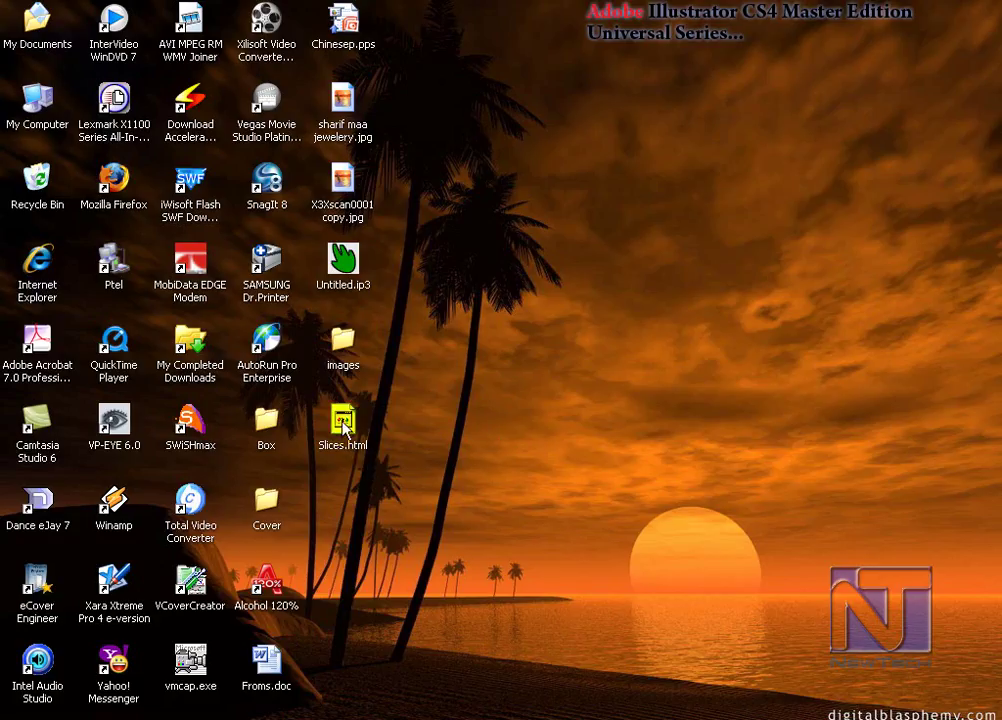
double_click(343, 427)
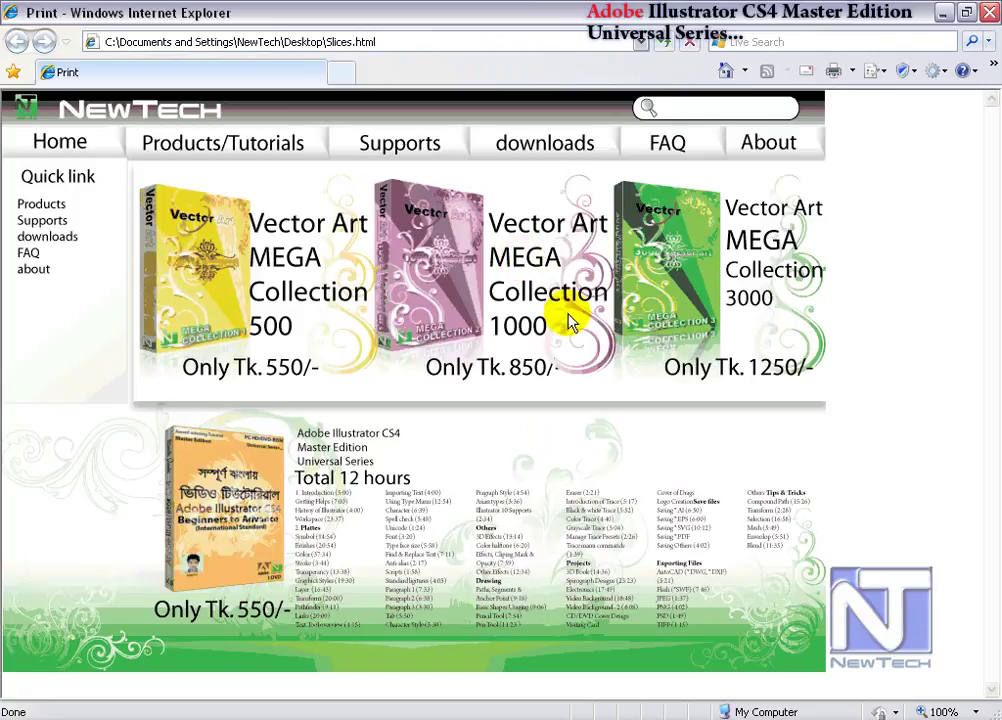
left_click(943, 12)
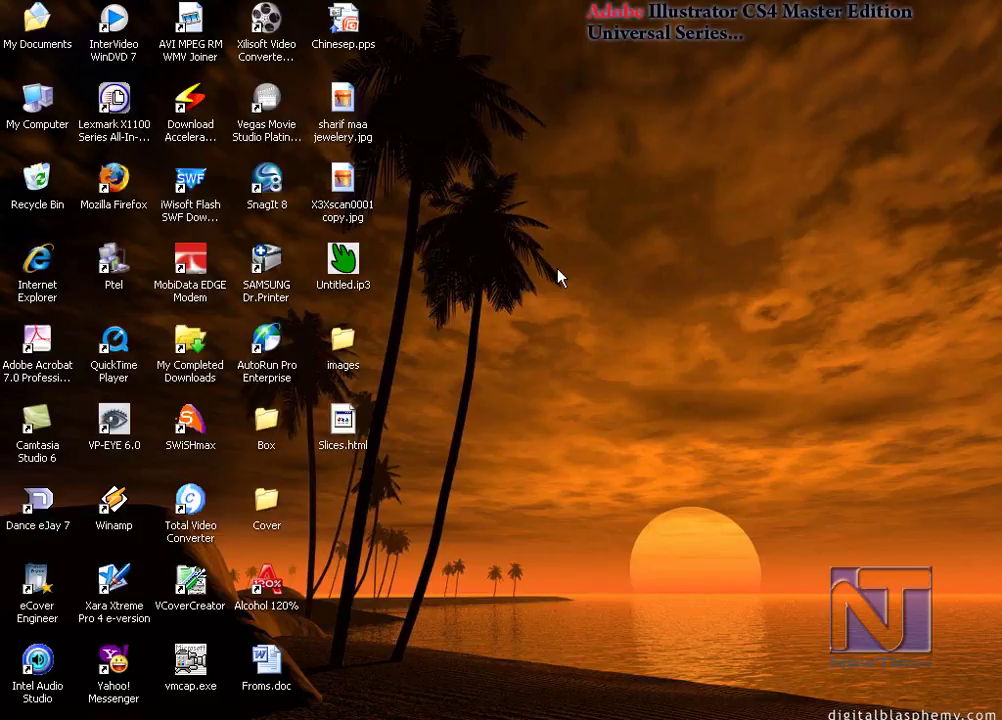
Open the exported images folder and step through the slice GIFs from Slices_03.gif in the viewer
double_click(345, 342)
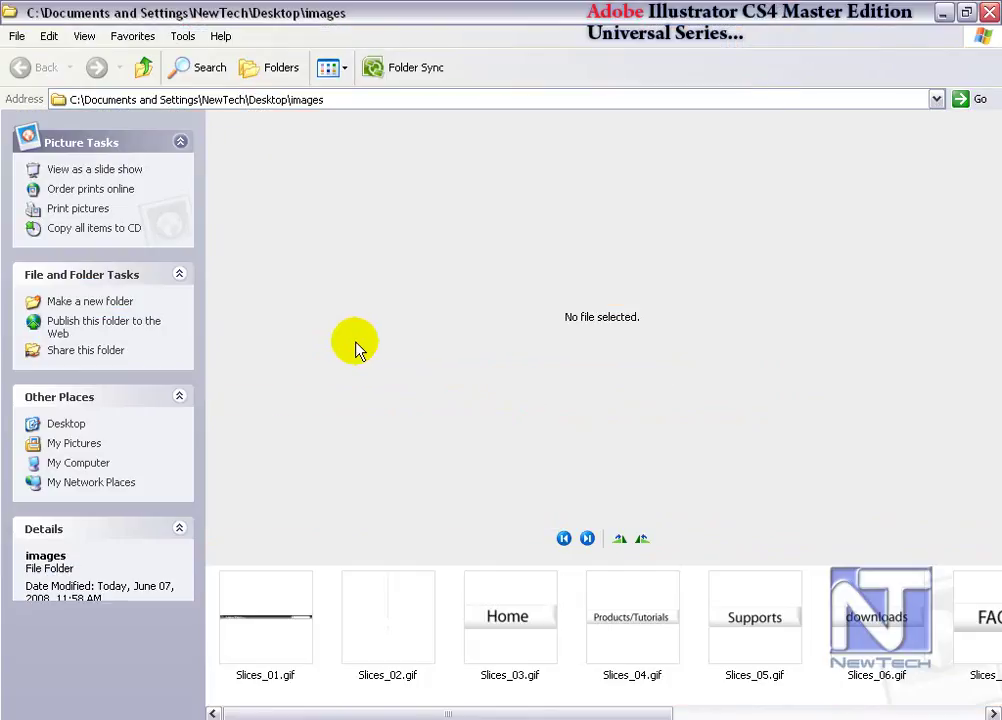
left_click_drag(530, 713, 860, 712)
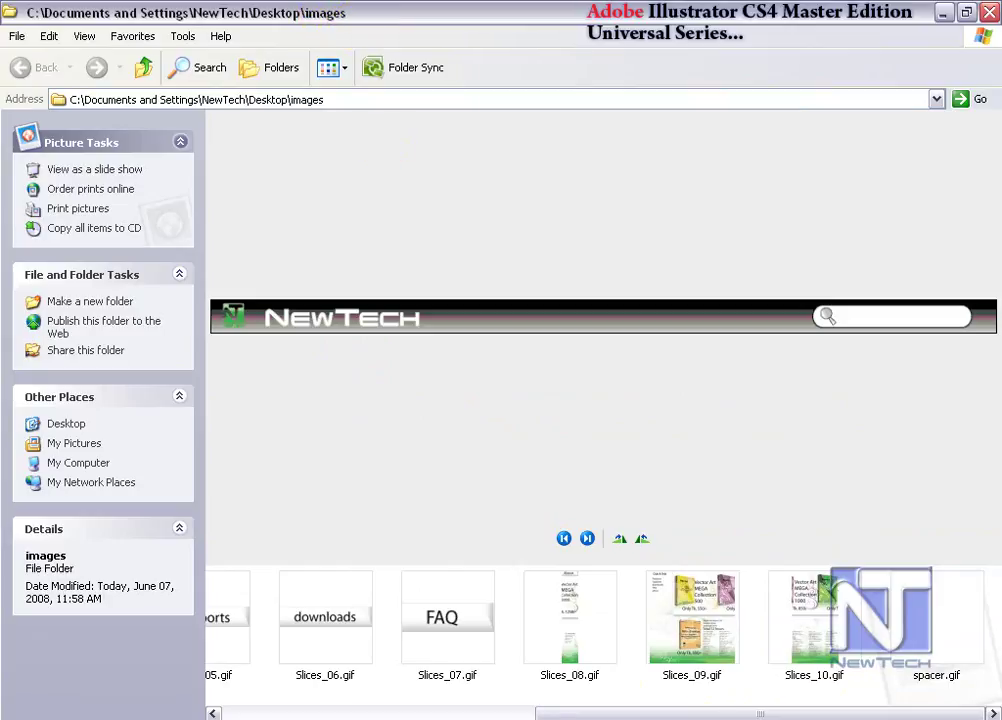
left_click_drag(716, 713, 360, 713)
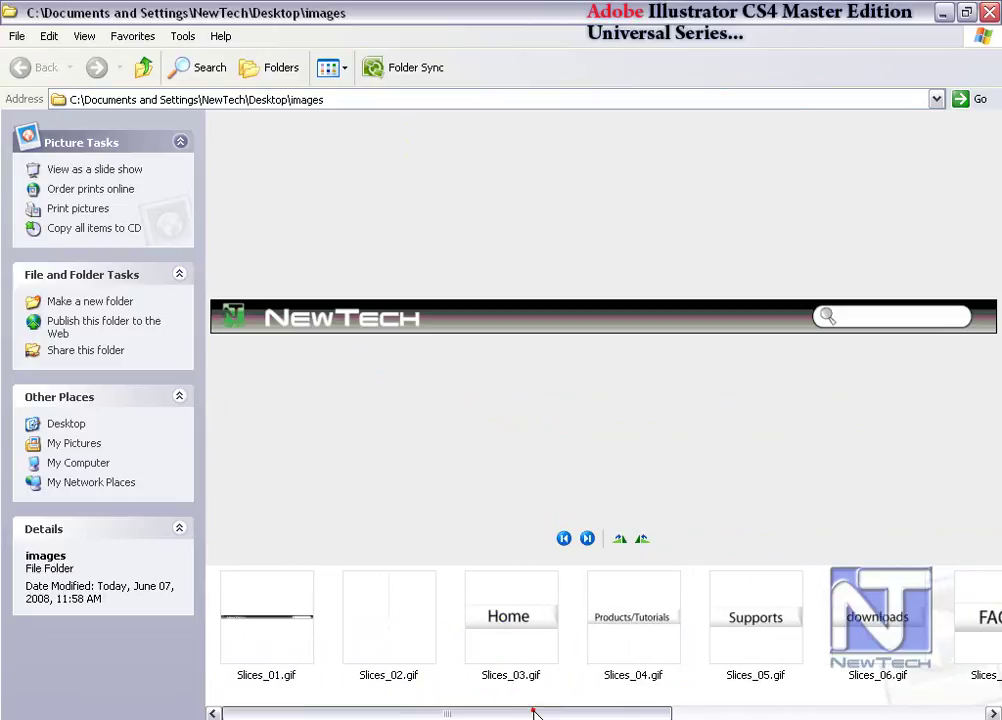
left_click_drag(537, 713, 662, 713)
double_click(303, 628)
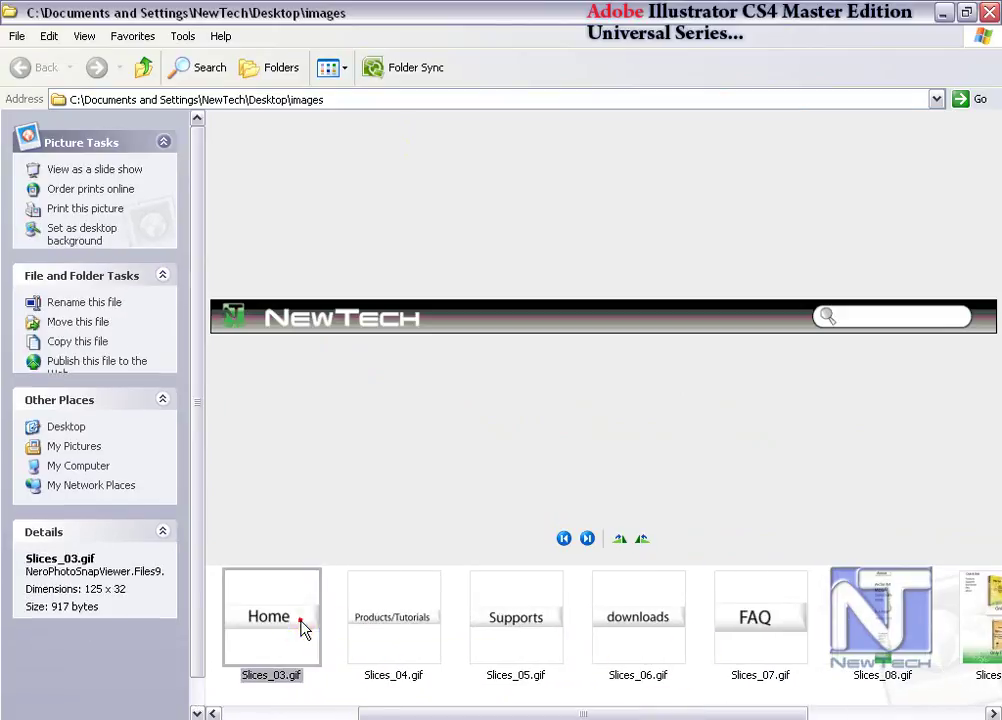
key("Right")
key("Right")
key("Right")
key("Right")
key("Right")
Close the viewer, check the Products/Tutorials and Supports slices, then preview a slice image in the folder
left_click(989, 11)
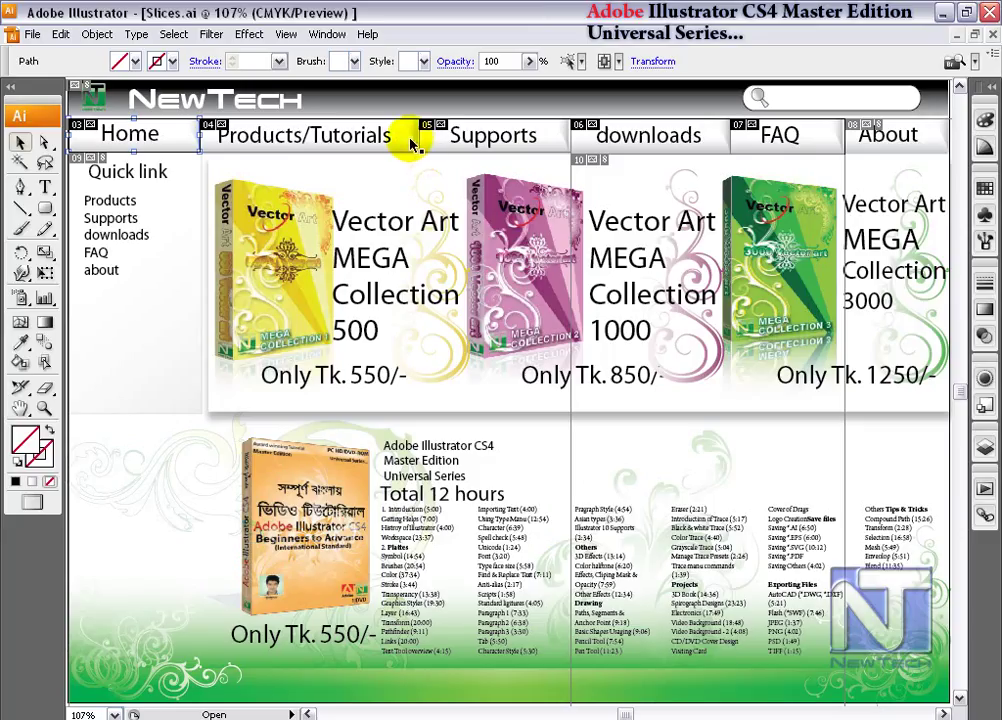
left_click(221, 136)
left_click(455, 128)
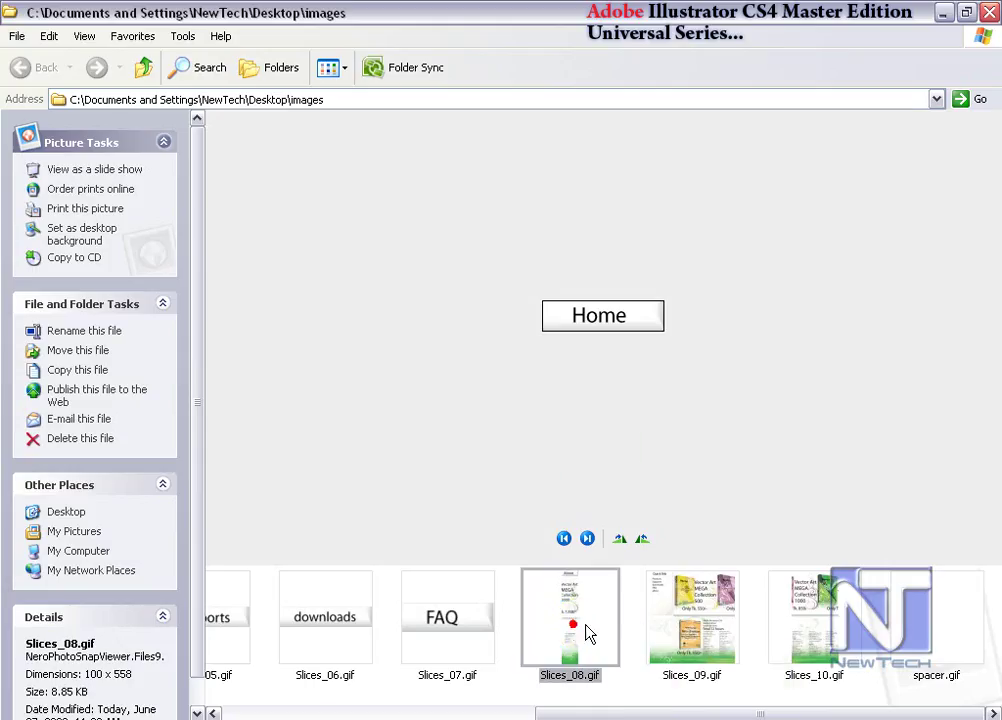
left_click(670, 630)
Preview the Slices_10.gif and blank spacer.gif images, then return to Slices.ai in Illustrator
left_click(794, 632)
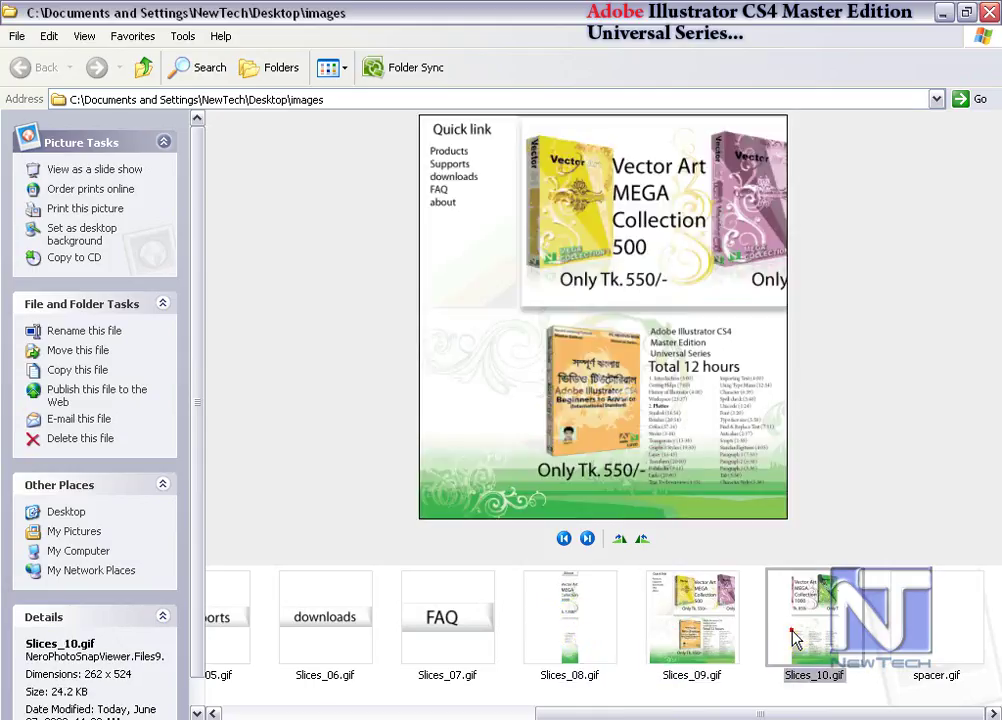
left_click(940, 634)
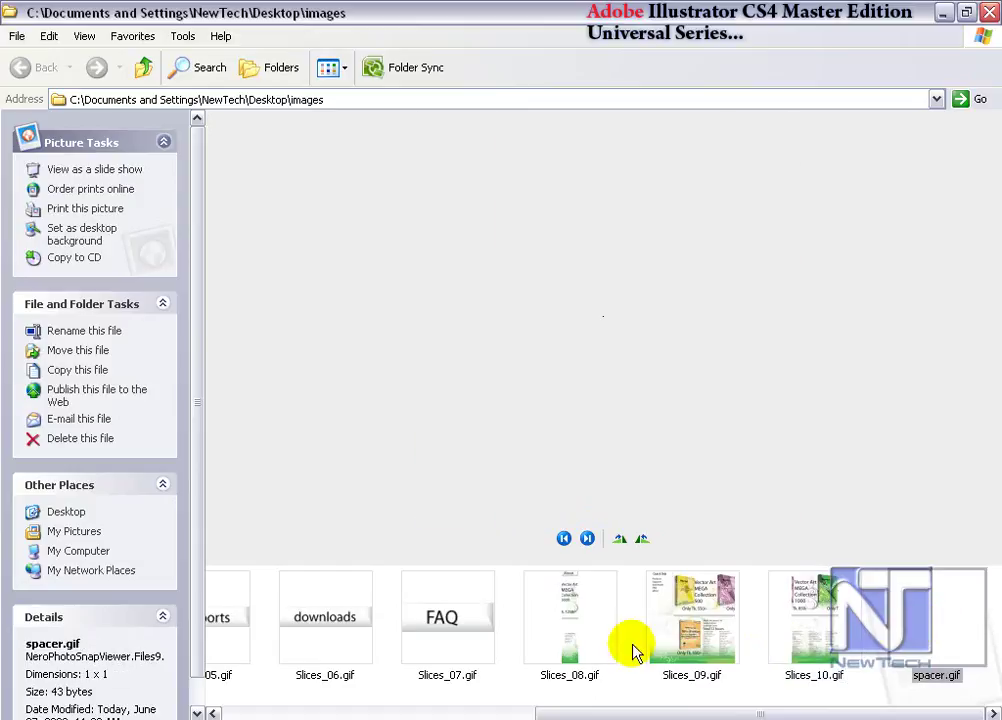
left_click_drag(649, 711, 318, 716)
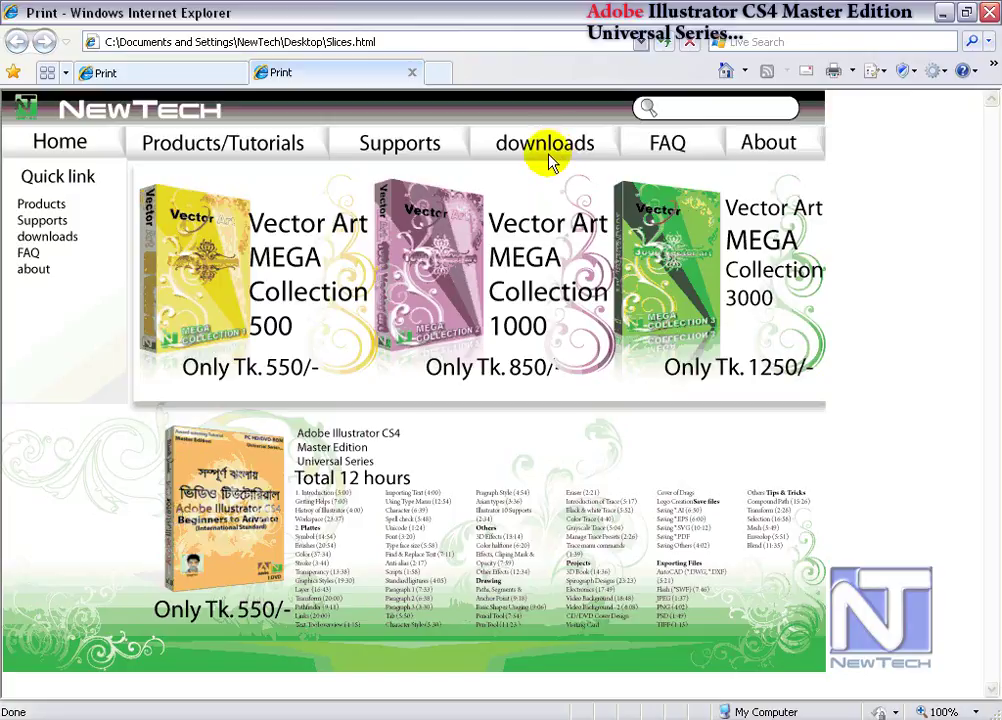
key("alt+Tab")
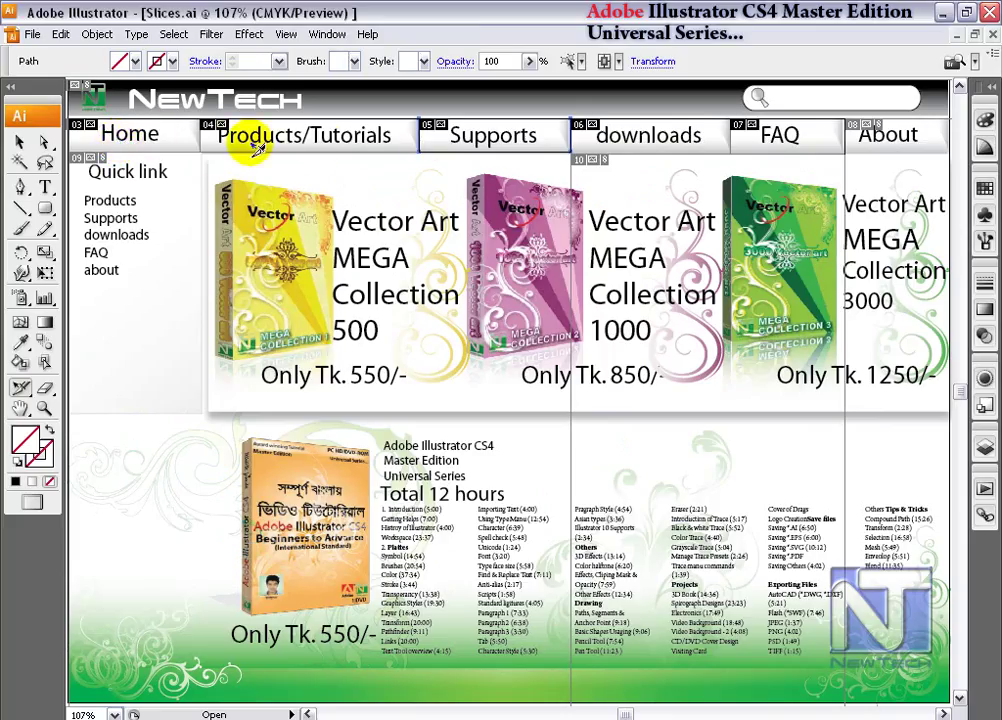
Create a slice from the selected Quick link text
left_click(145, 132)
left_click(97, 34)
mouse_move(106, 297)
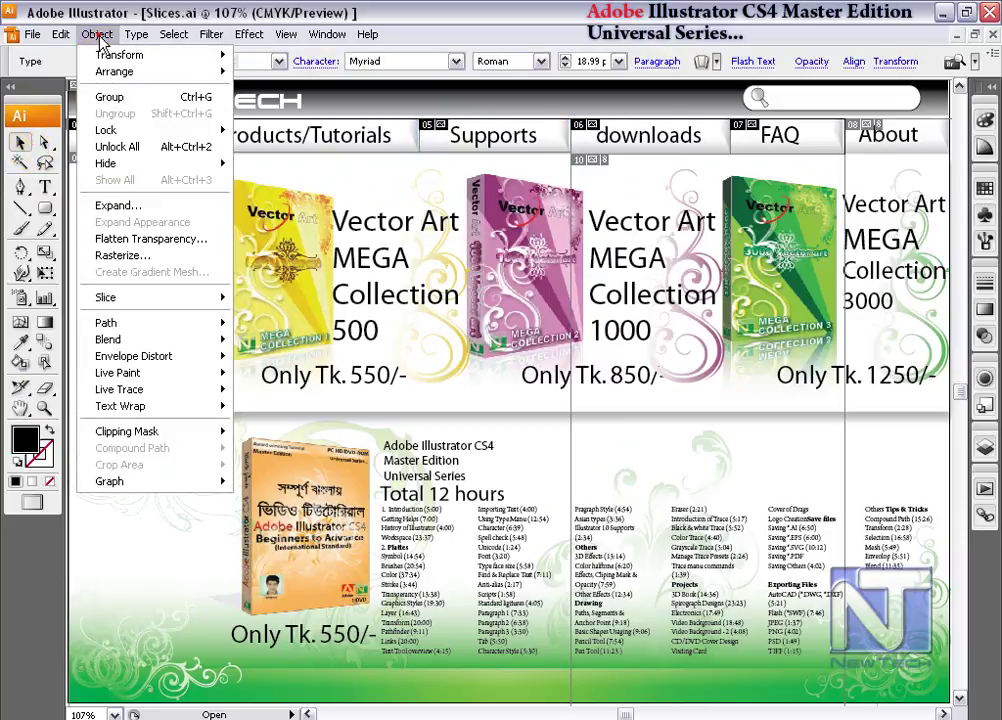
left_click(262, 296)
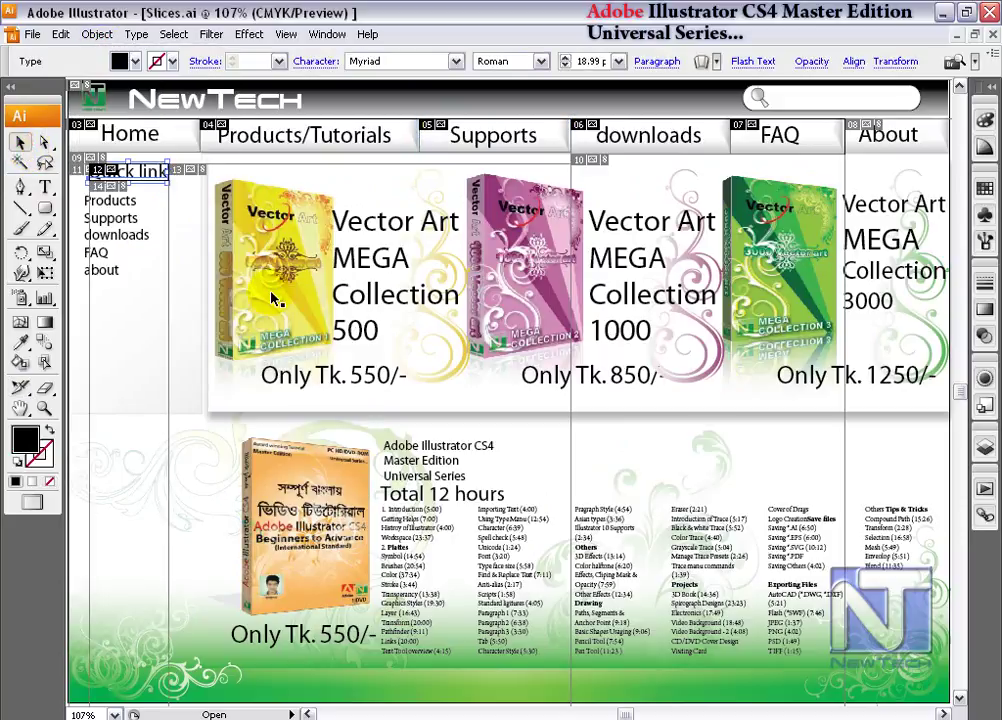
Set the Quick link slice type to HTML Text with Text is HTML enabled
left_click(97, 34)
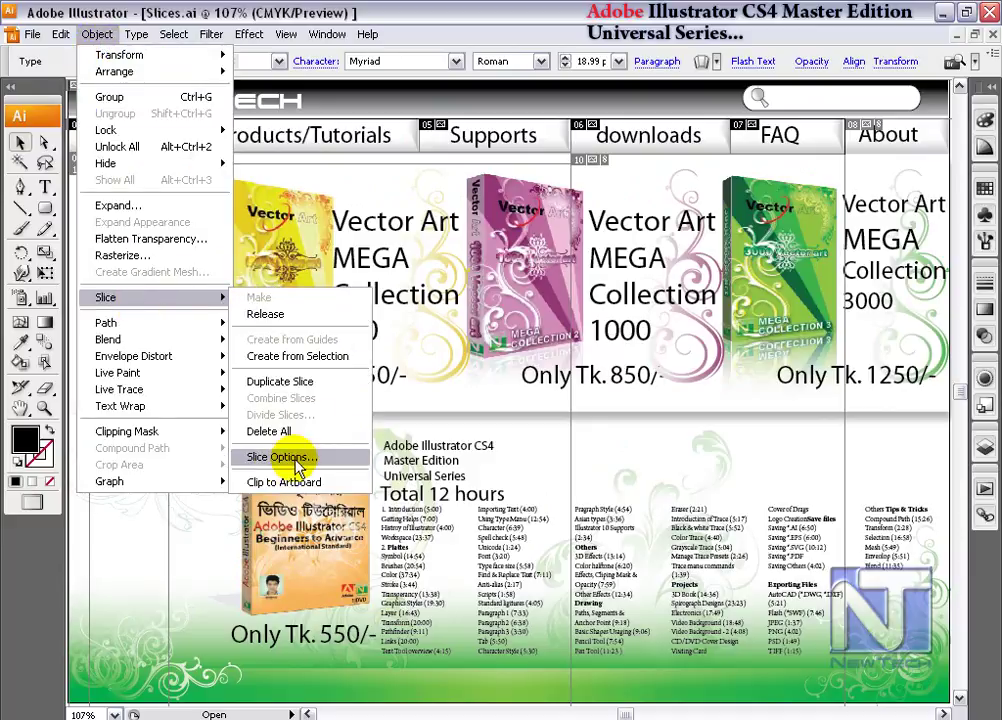
left_click(262, 459)
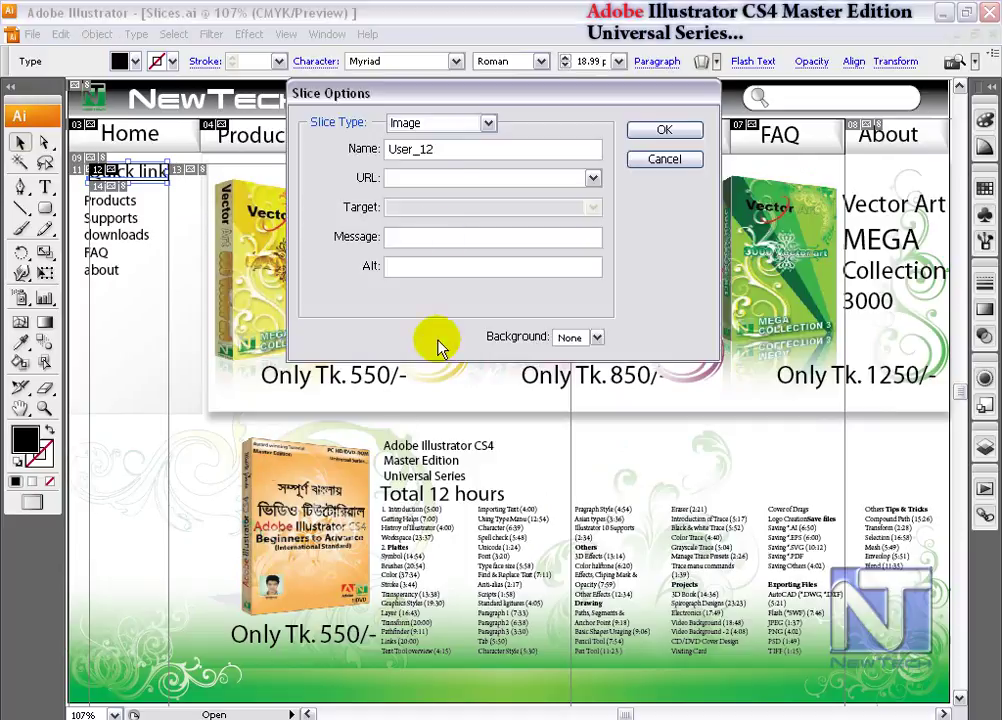
left_click_drag(446, 96, 452, 170)
left_click(492, 195)
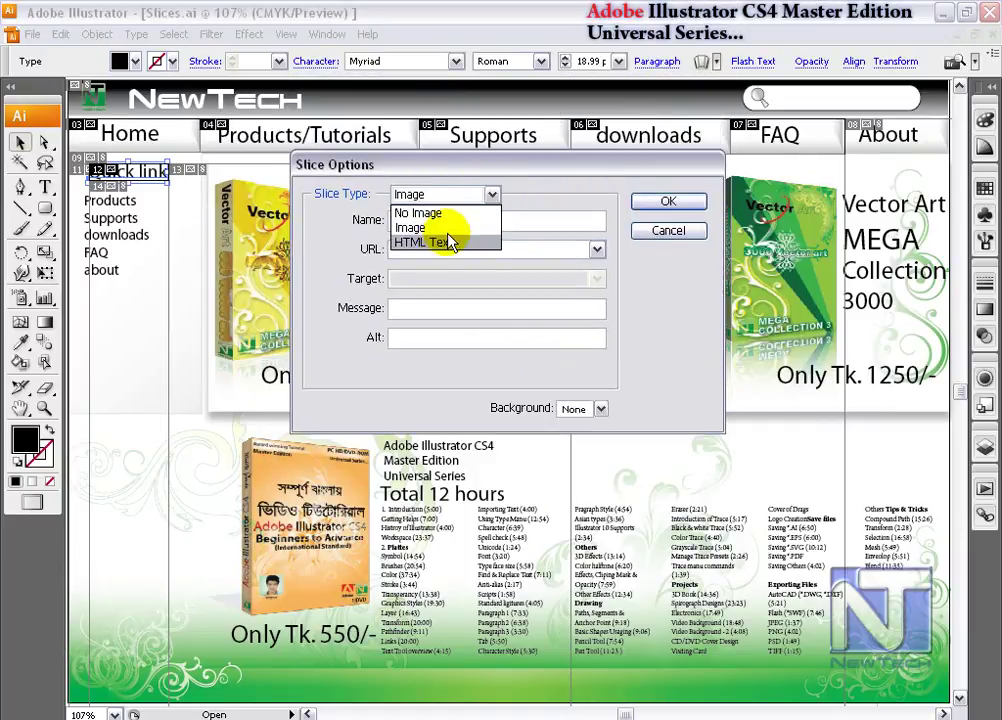
left_click(440, 243)
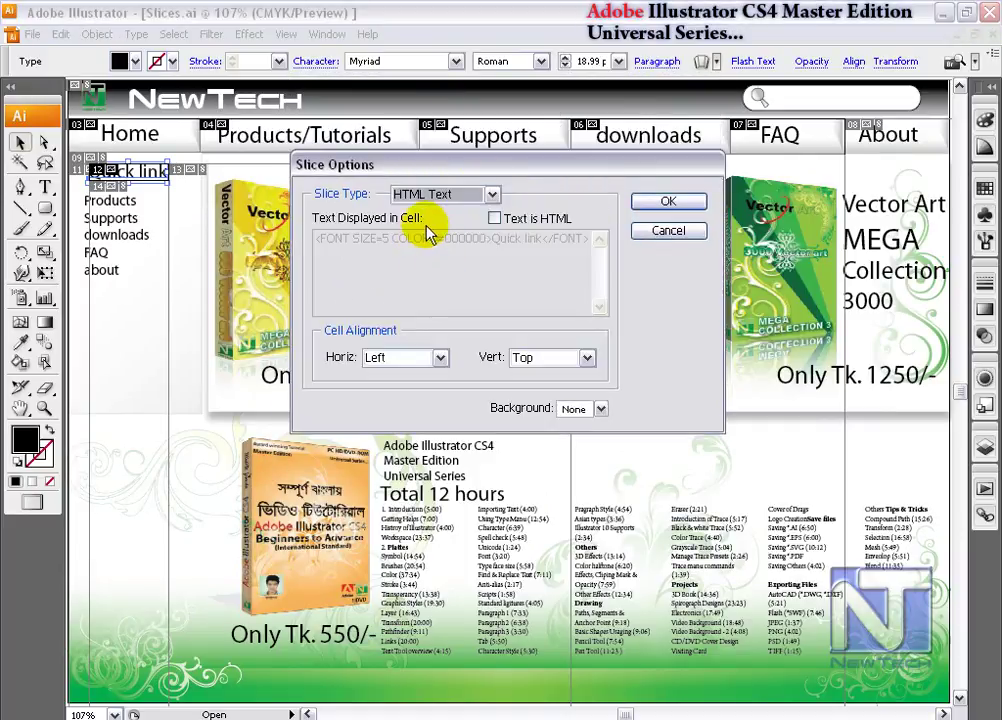
left_click(494, 219)
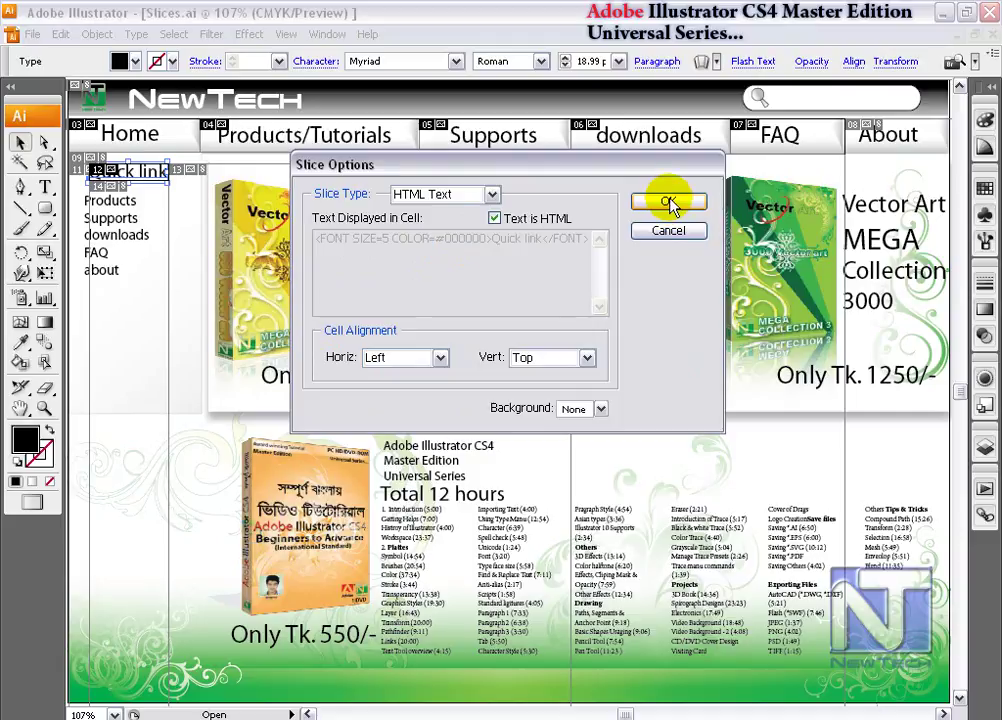
left_click(669, 203)
Save for Web to the Desktop as Slices.html (HTML and Images), replacing the existing files
left_click(33, 34)
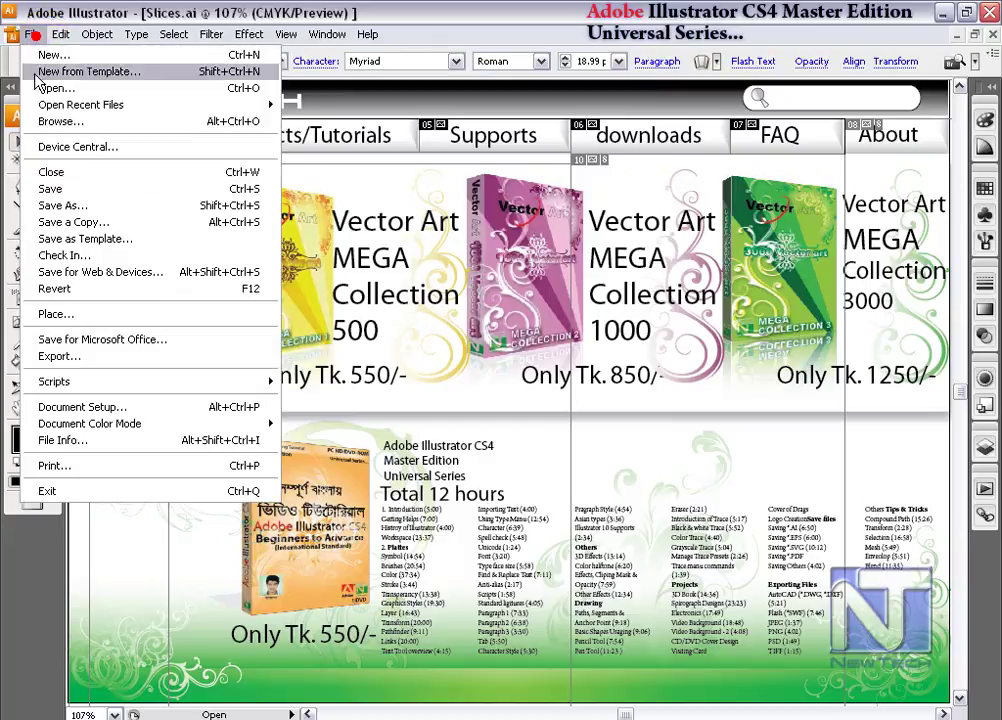
left_click(200, 282)
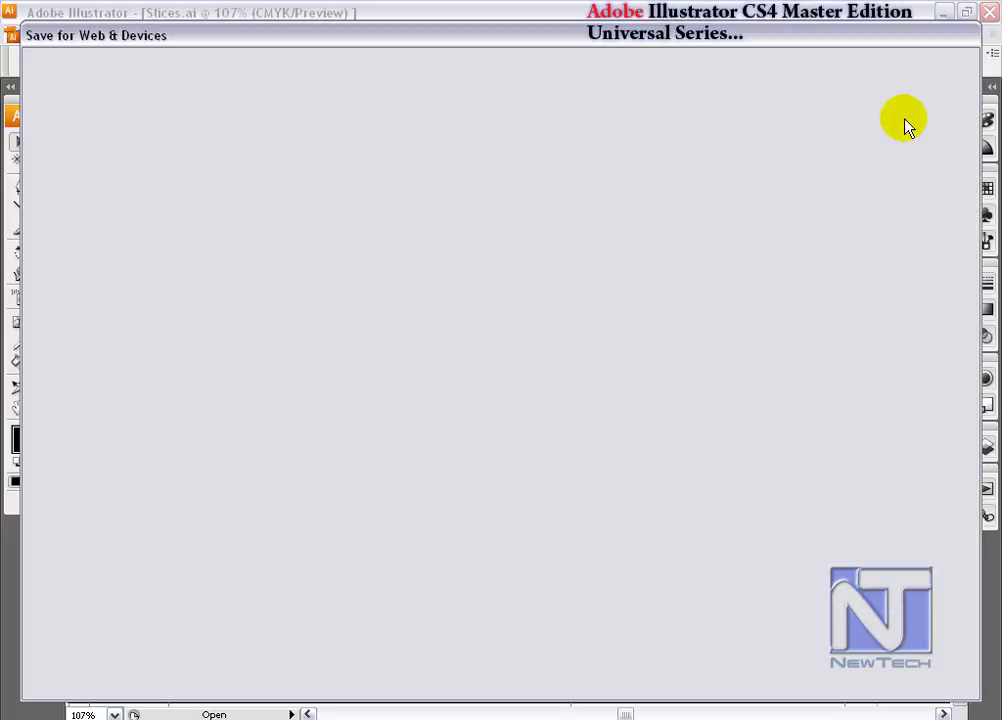
left_click(893, 84)
left_click(729, 503)
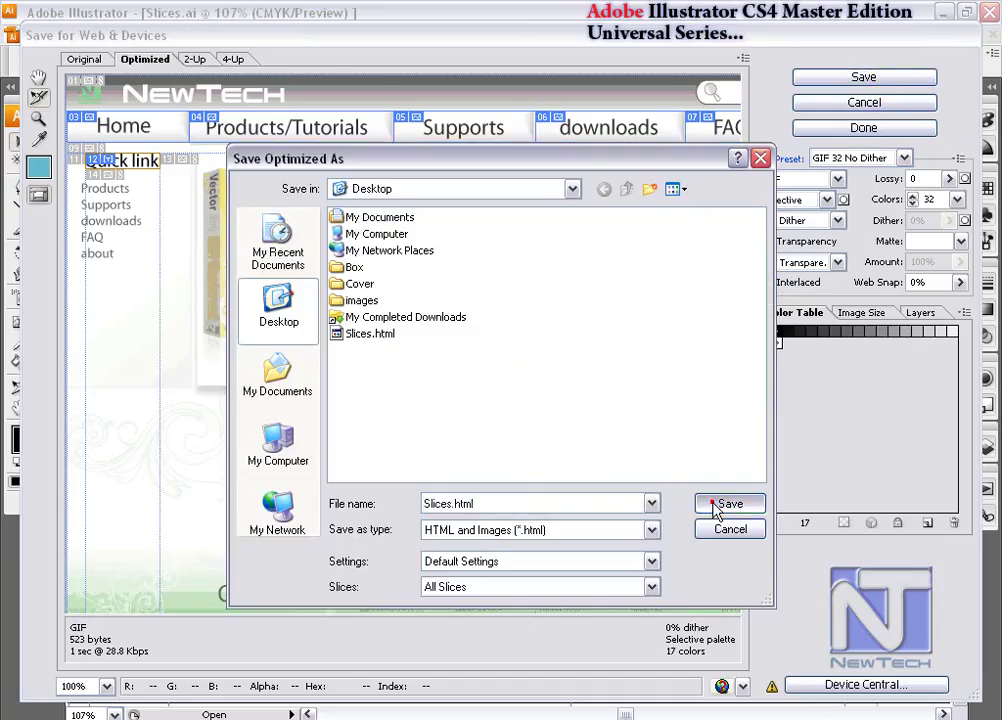
left_click(740, 412)
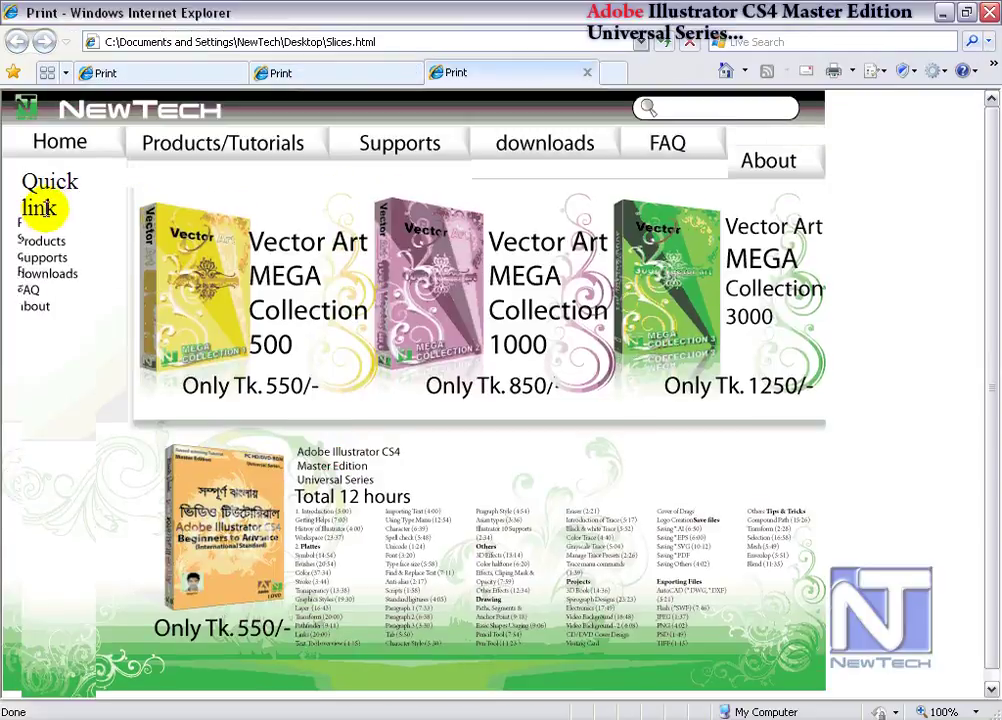
Select and try dragging the Quick link heading in the browser to confirm it is live text
left_click_drag(33, 198, 47, 206)
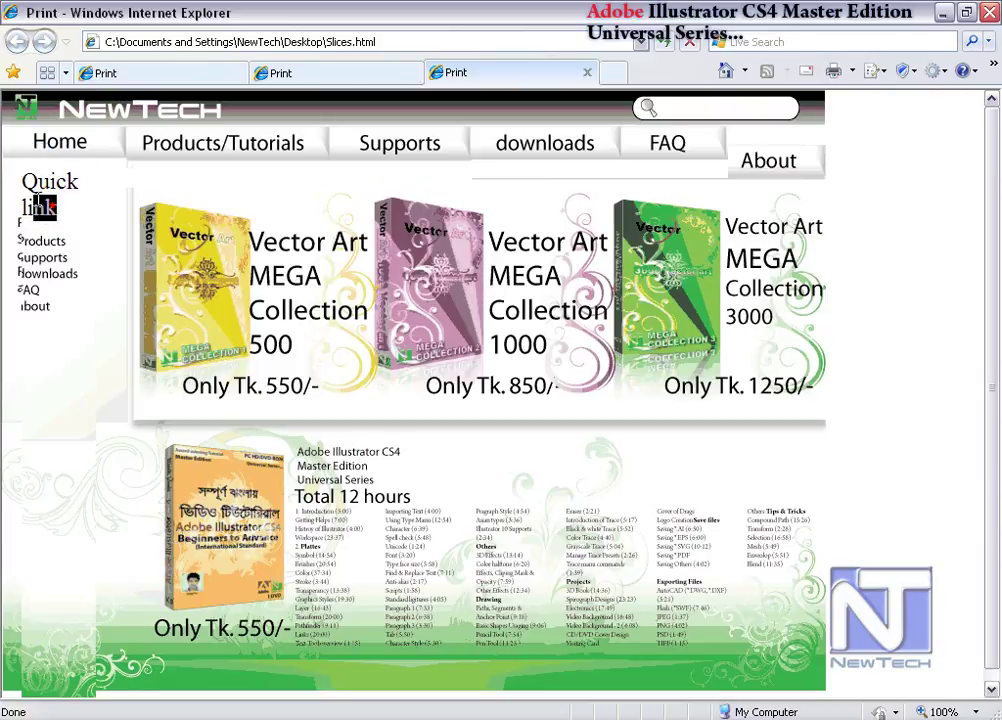
left_click_drag(30, 182, 48, 197)
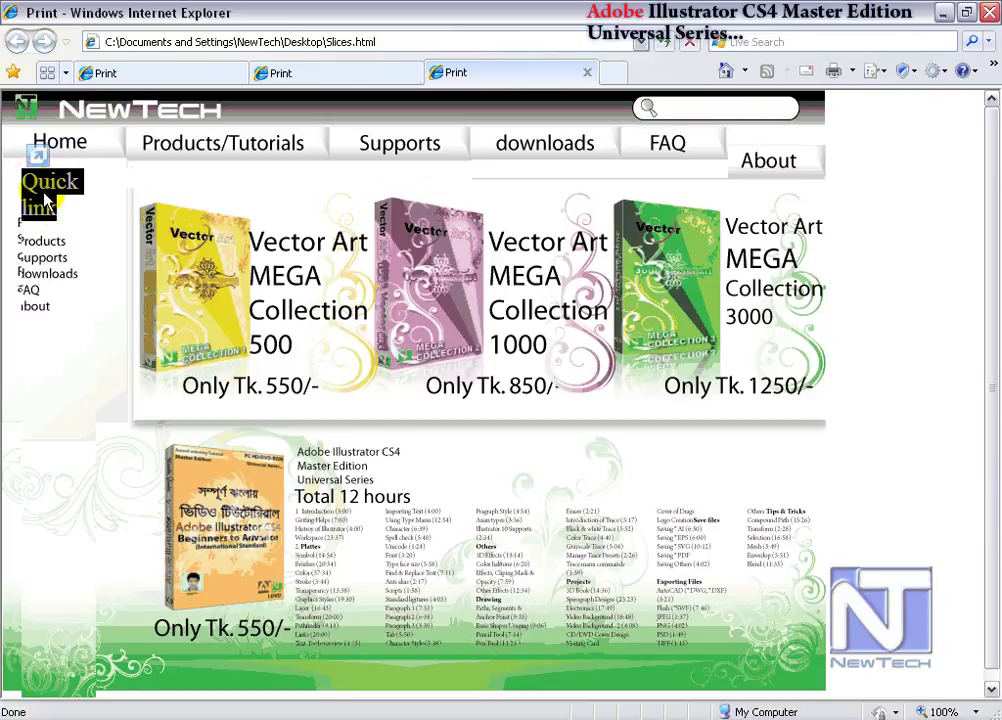
left_click(52, 208)
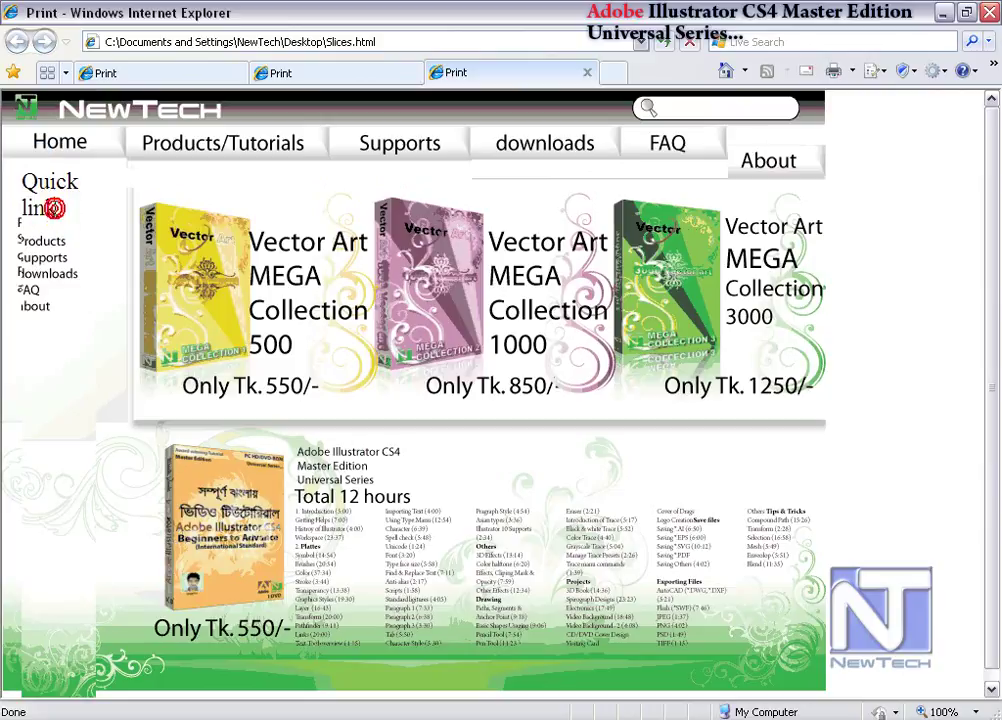
mouse_move(54, 208)
left_mouse_down()
mouse_move(9, 180)
mouse_move(85, 272)
left_mouse_up()
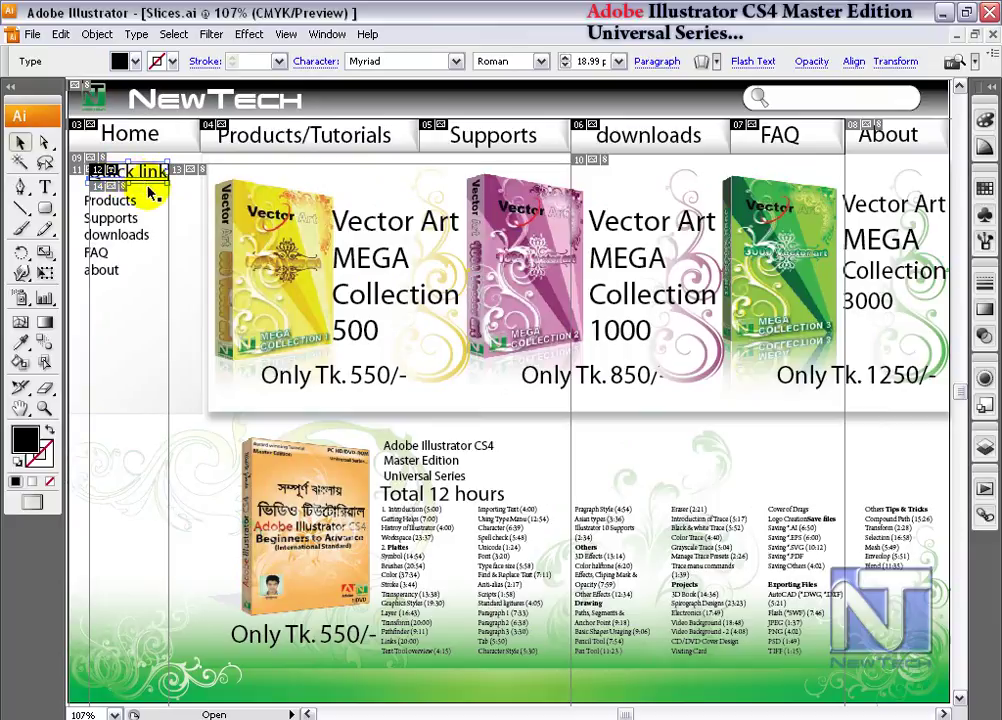
Deselect the Quick link text on the Slices.ai canvas
left_click(152, 193)
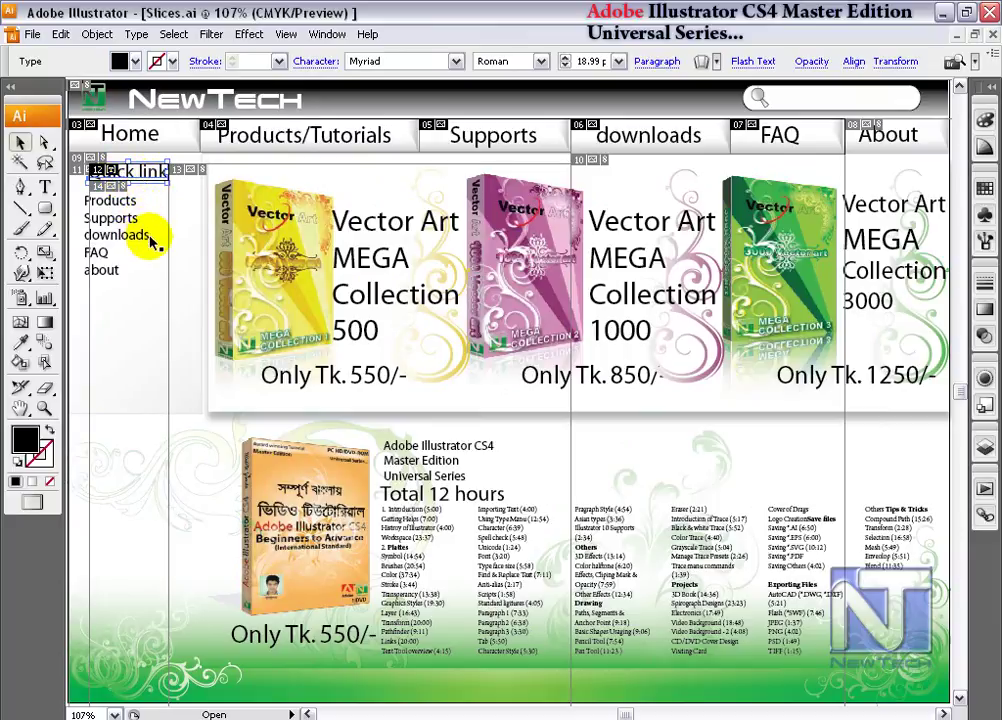